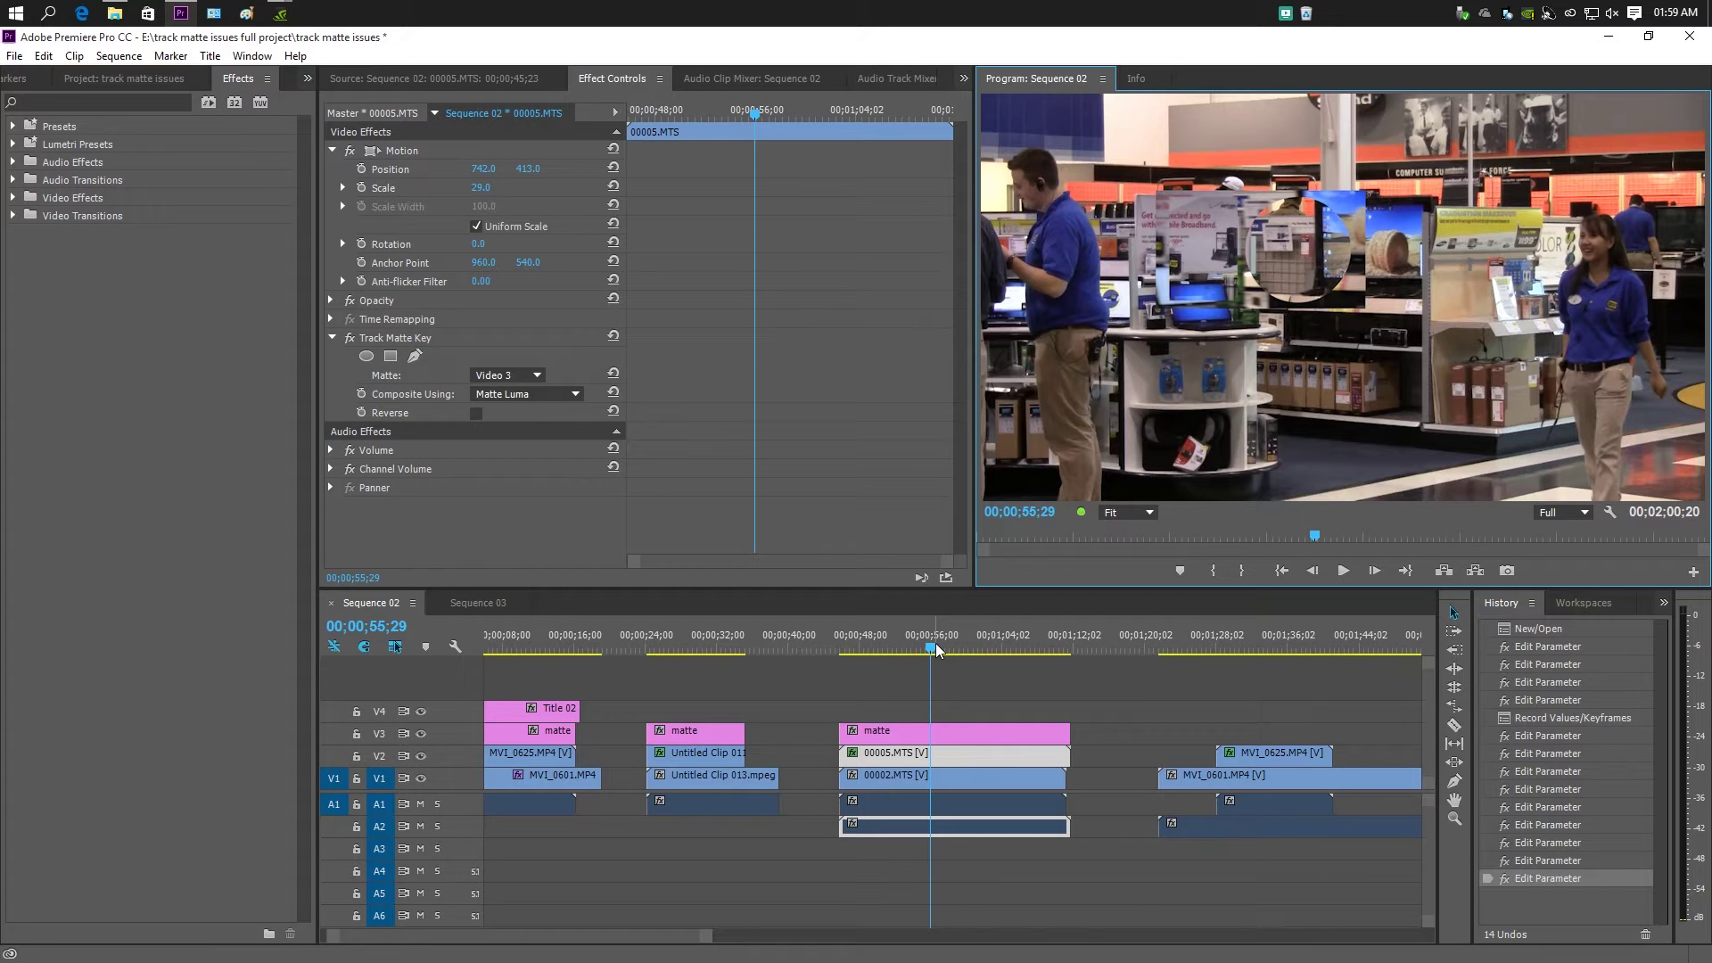
- Preview the sequence, then move the masked 00005.MTS inset to position 606, 431
drag(938, 649, 916, 649)
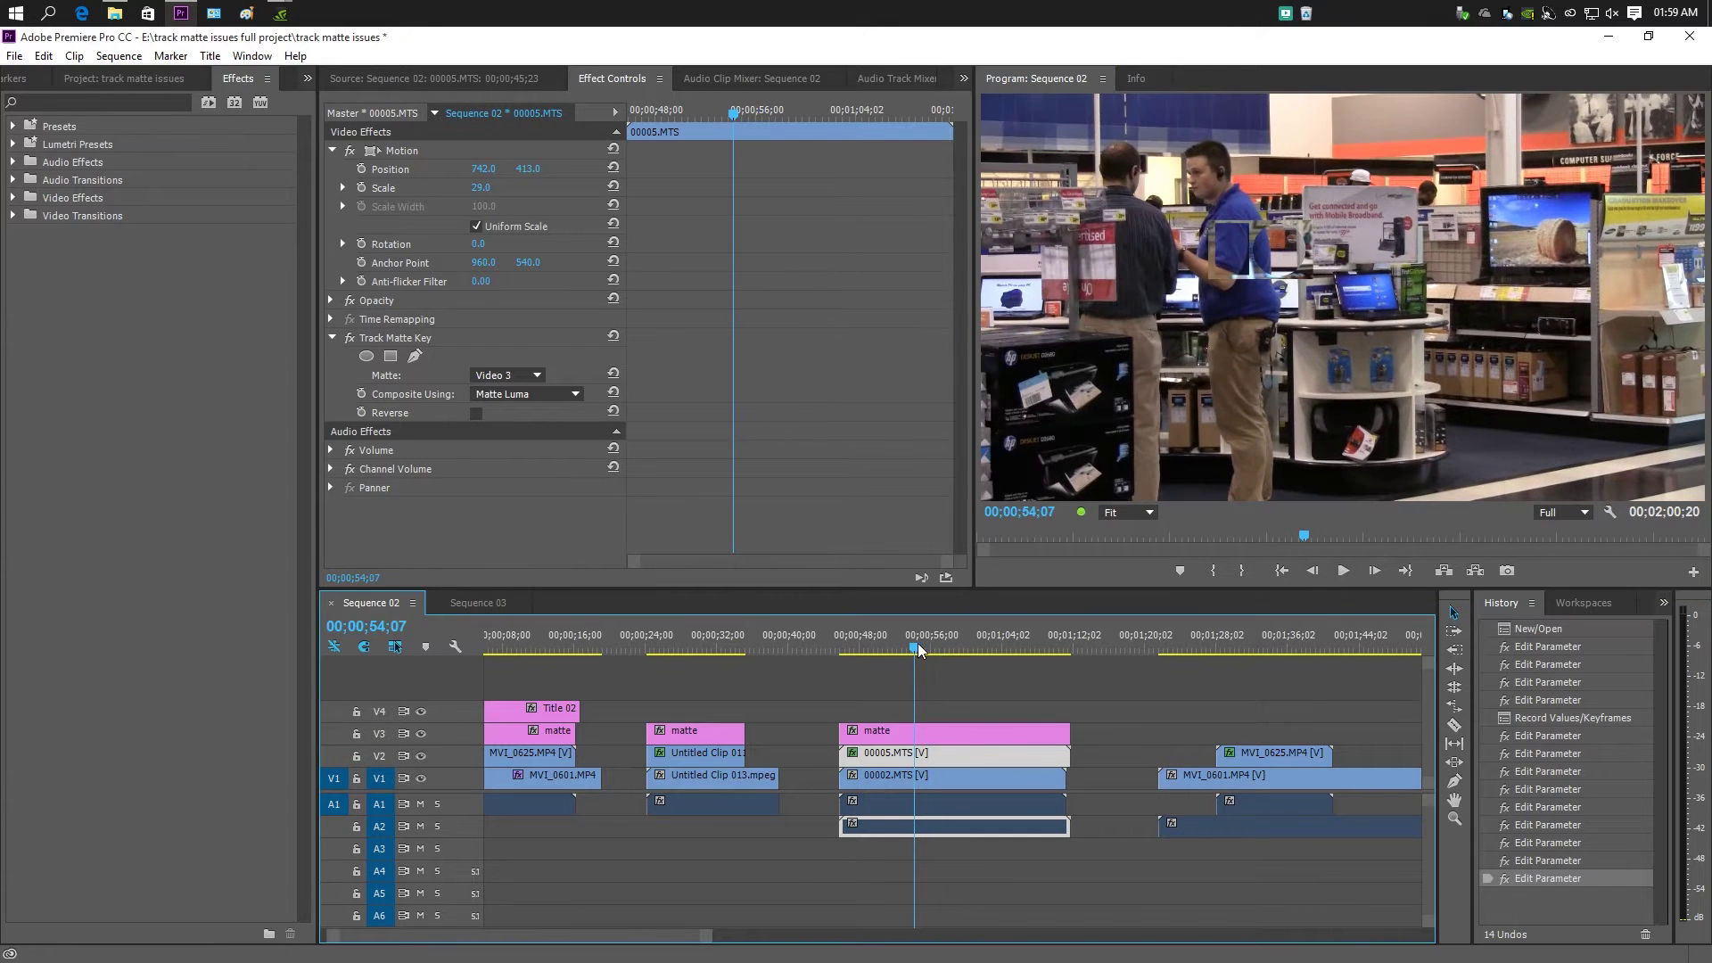
click(1343, 573)
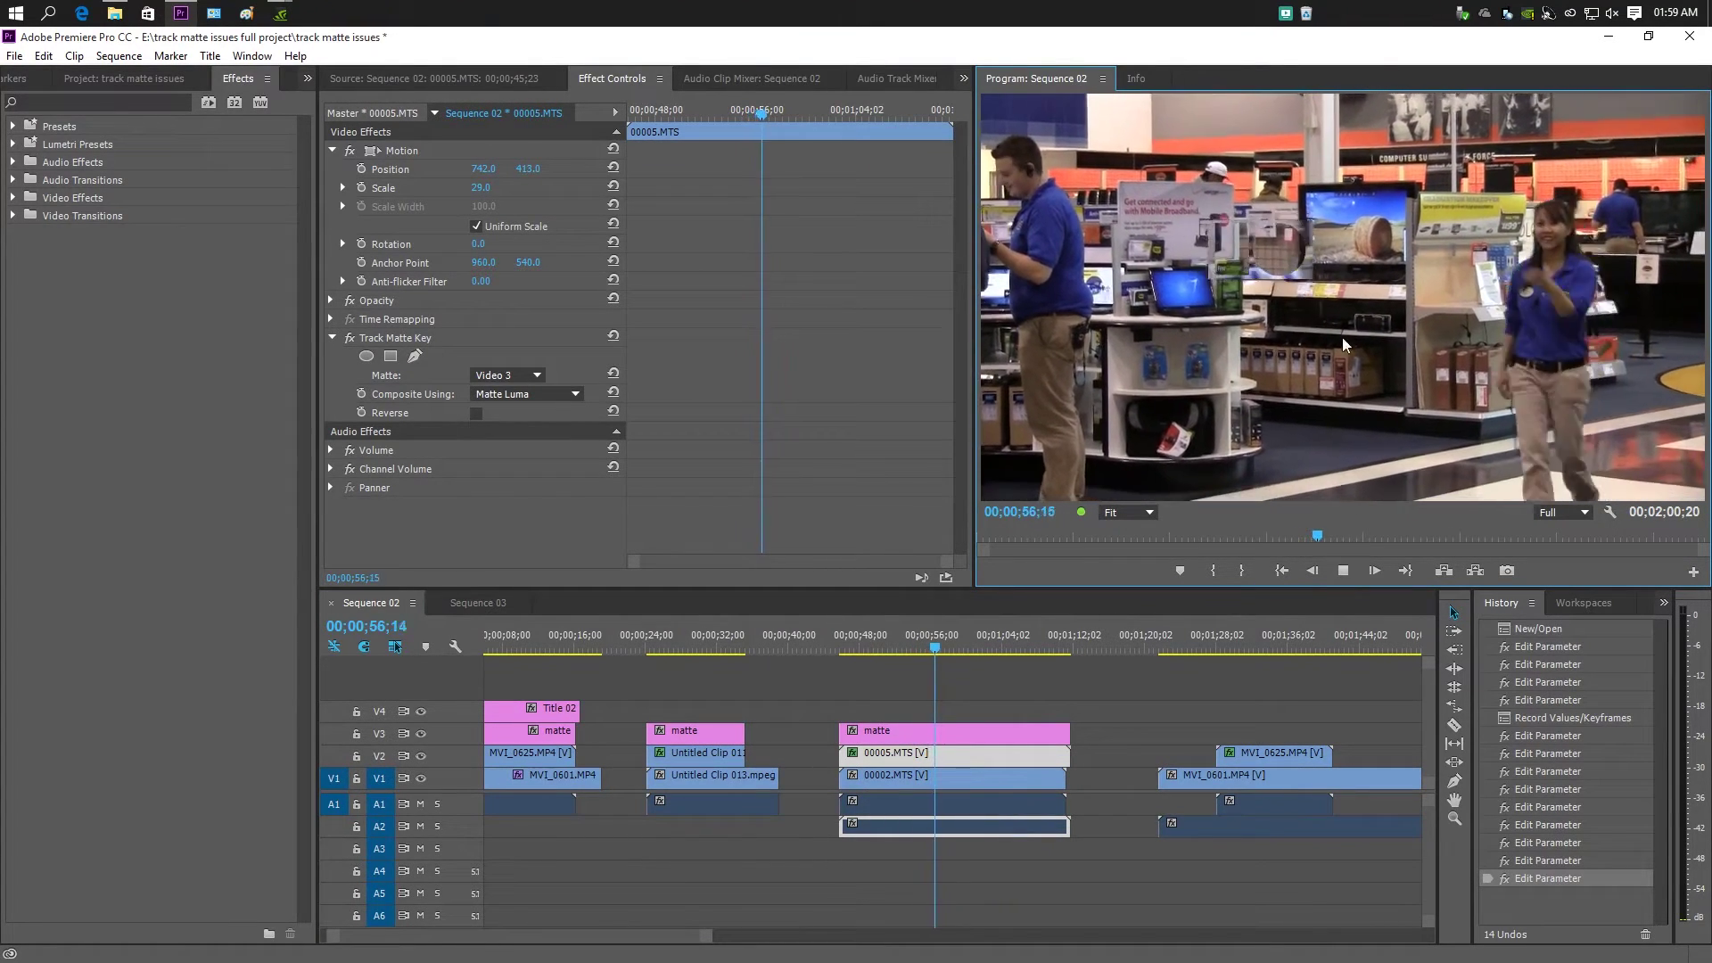
click(1343, 570)
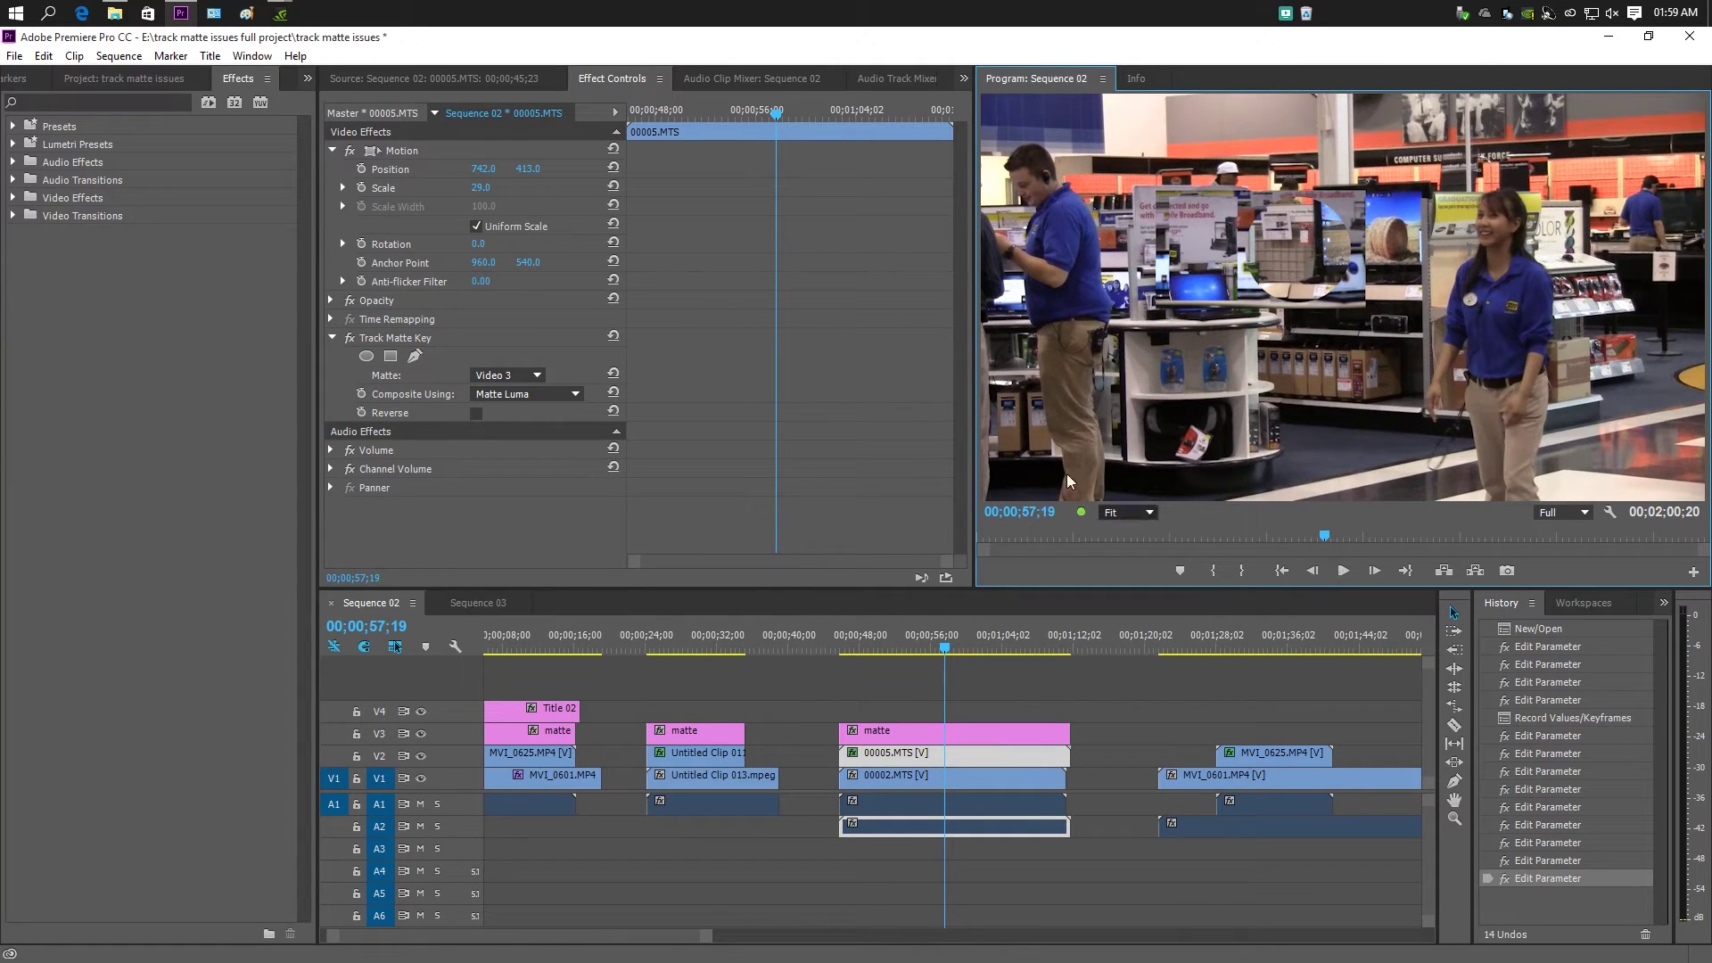
drag(529, 169, 618, 170)
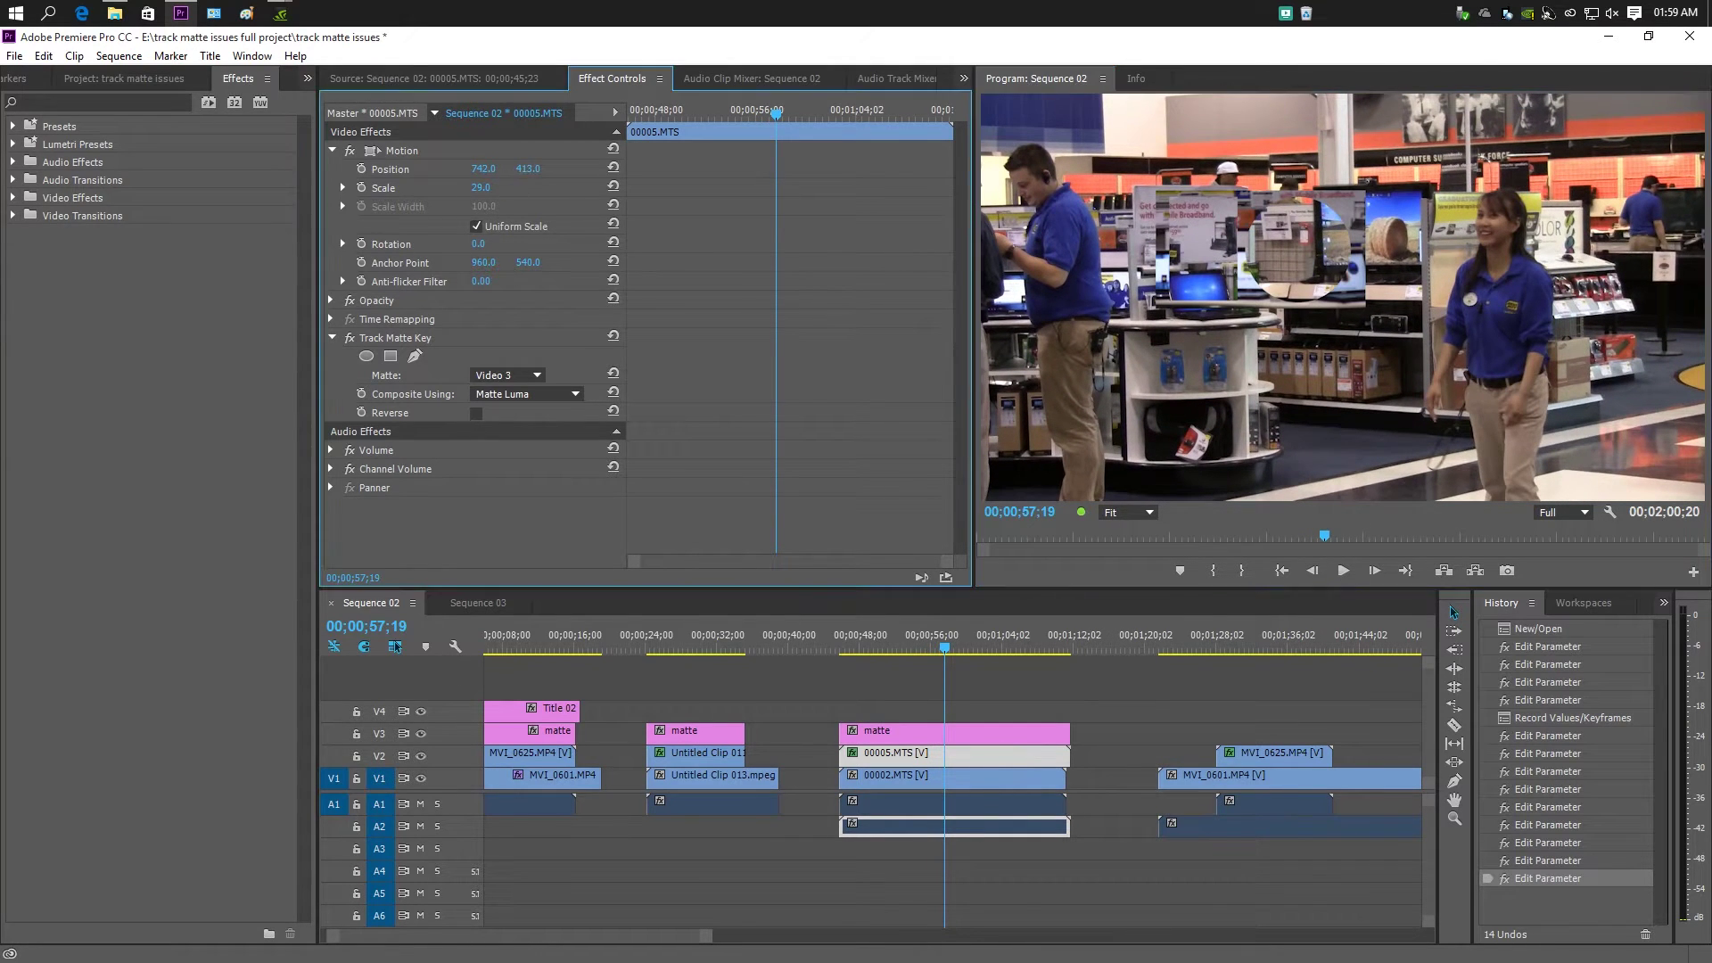
mouse_move(1285, 287)
mouse_down()
mouse_move(1242, 303)
mouse_move(1231, 281)
mouse_up()
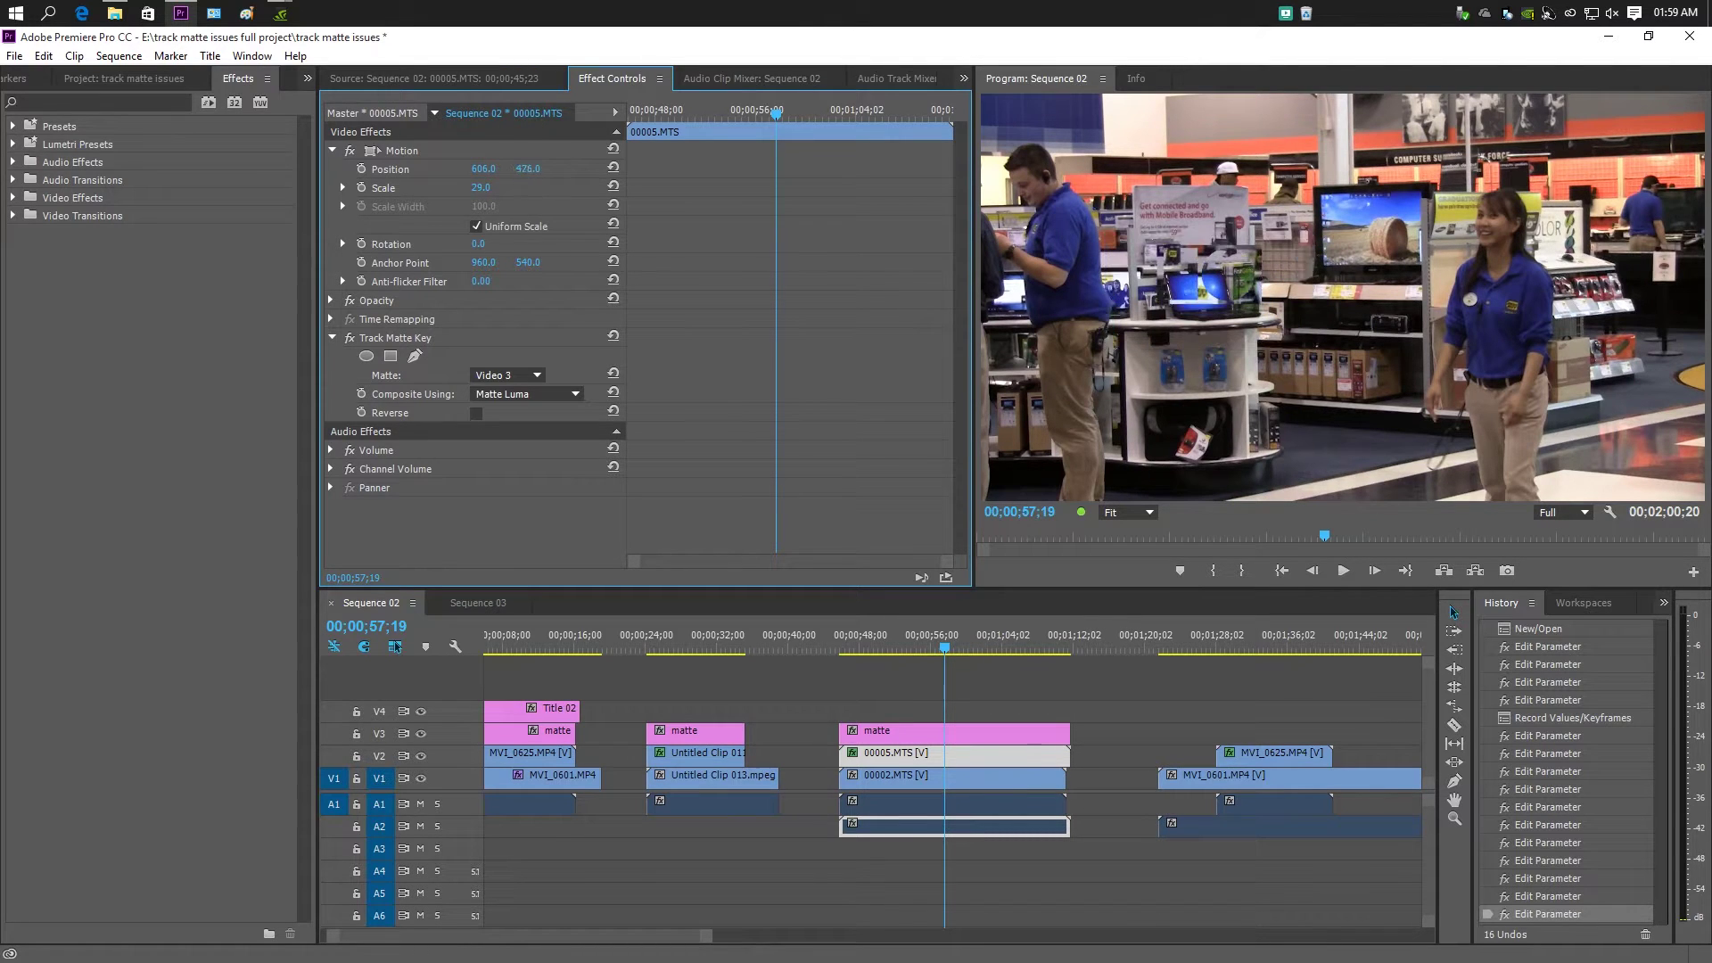
drag(529, 168, 483, 168)
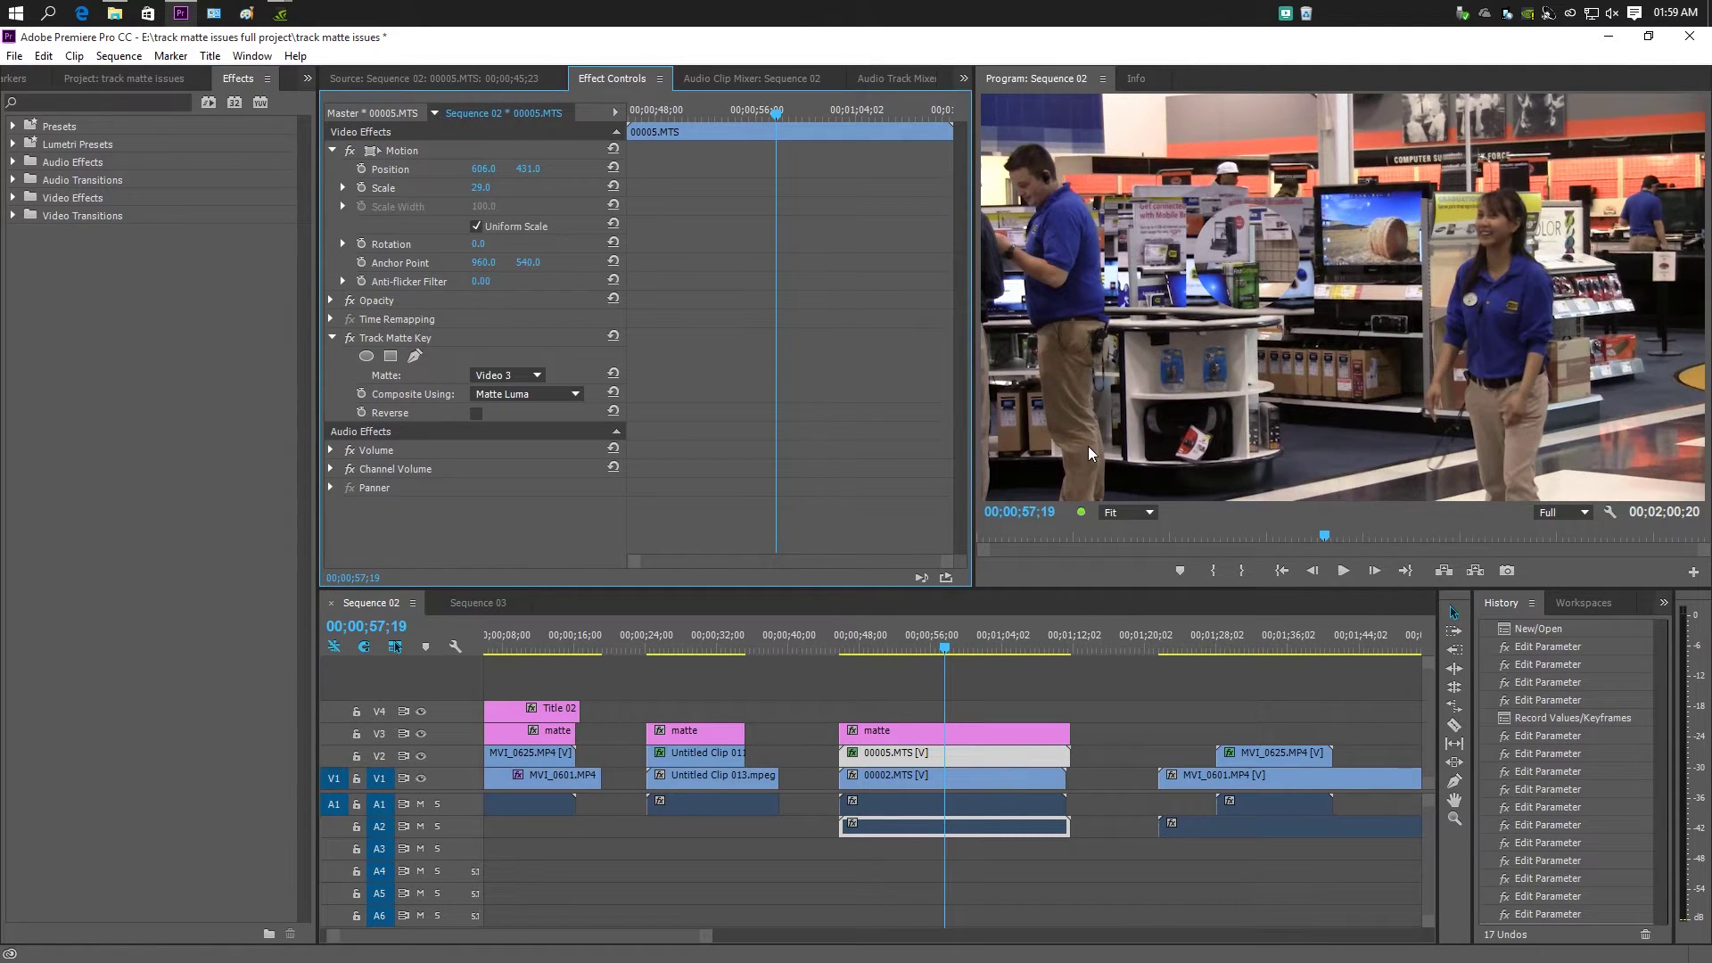
click(1614, 515)
- Turn on High Quality Playback and preview the matte clip from an earlier point
click(1548, 613)
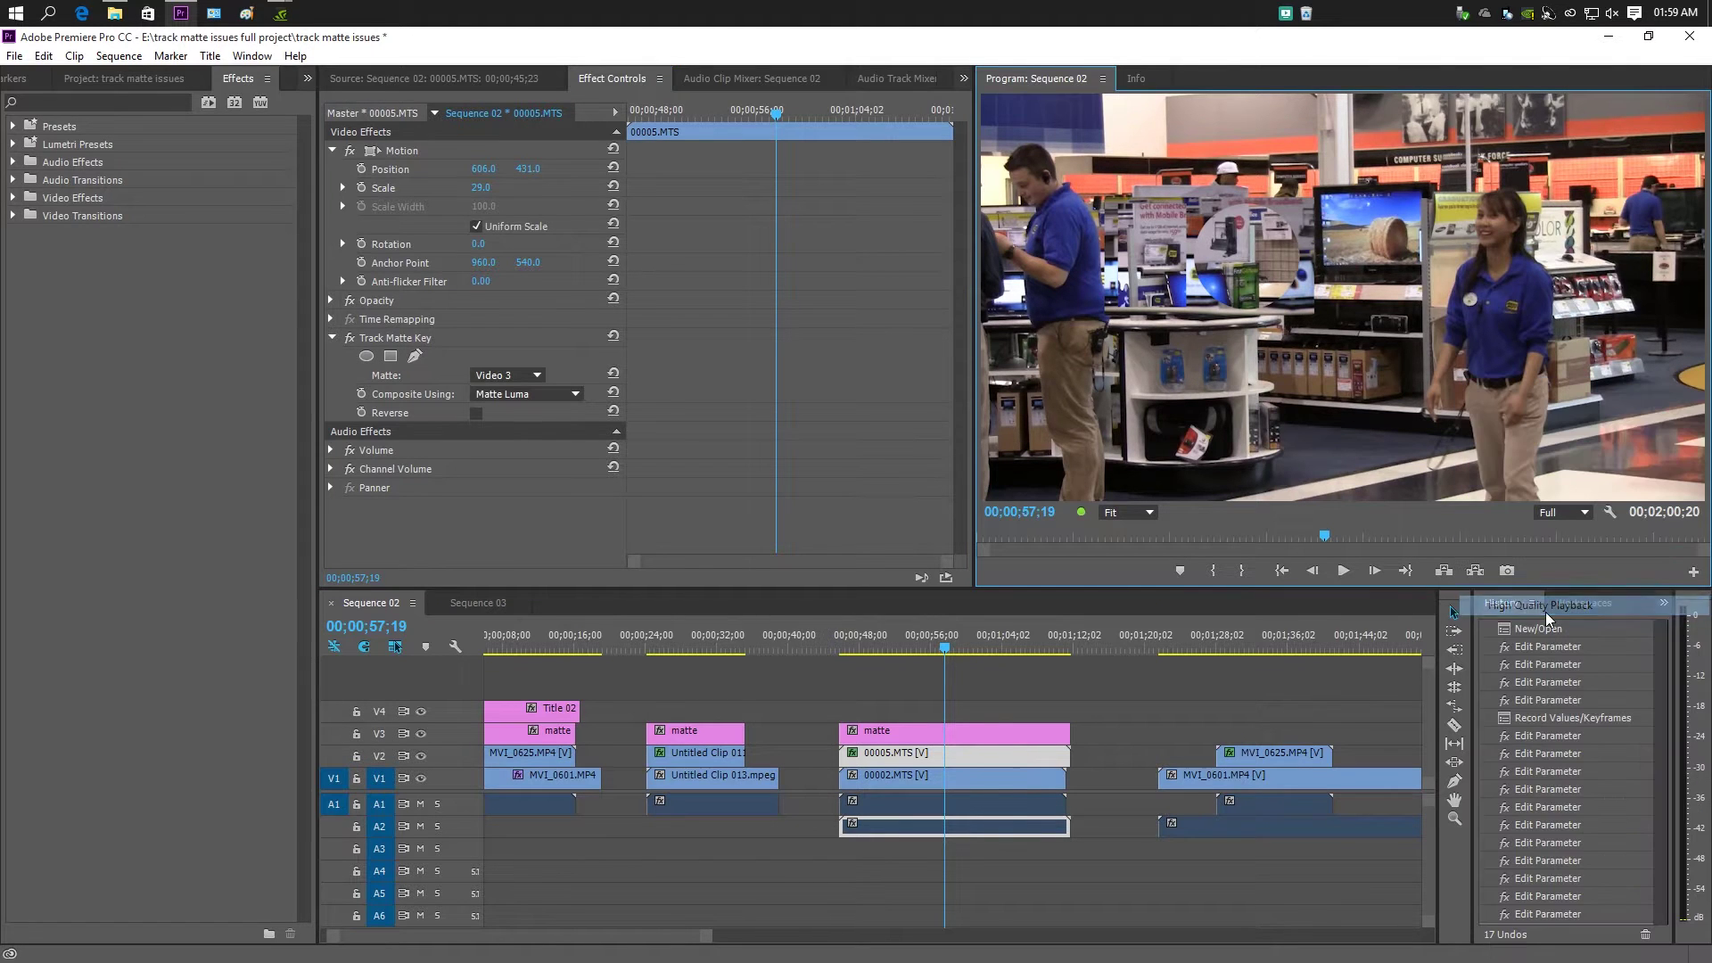
click(1340, 573)
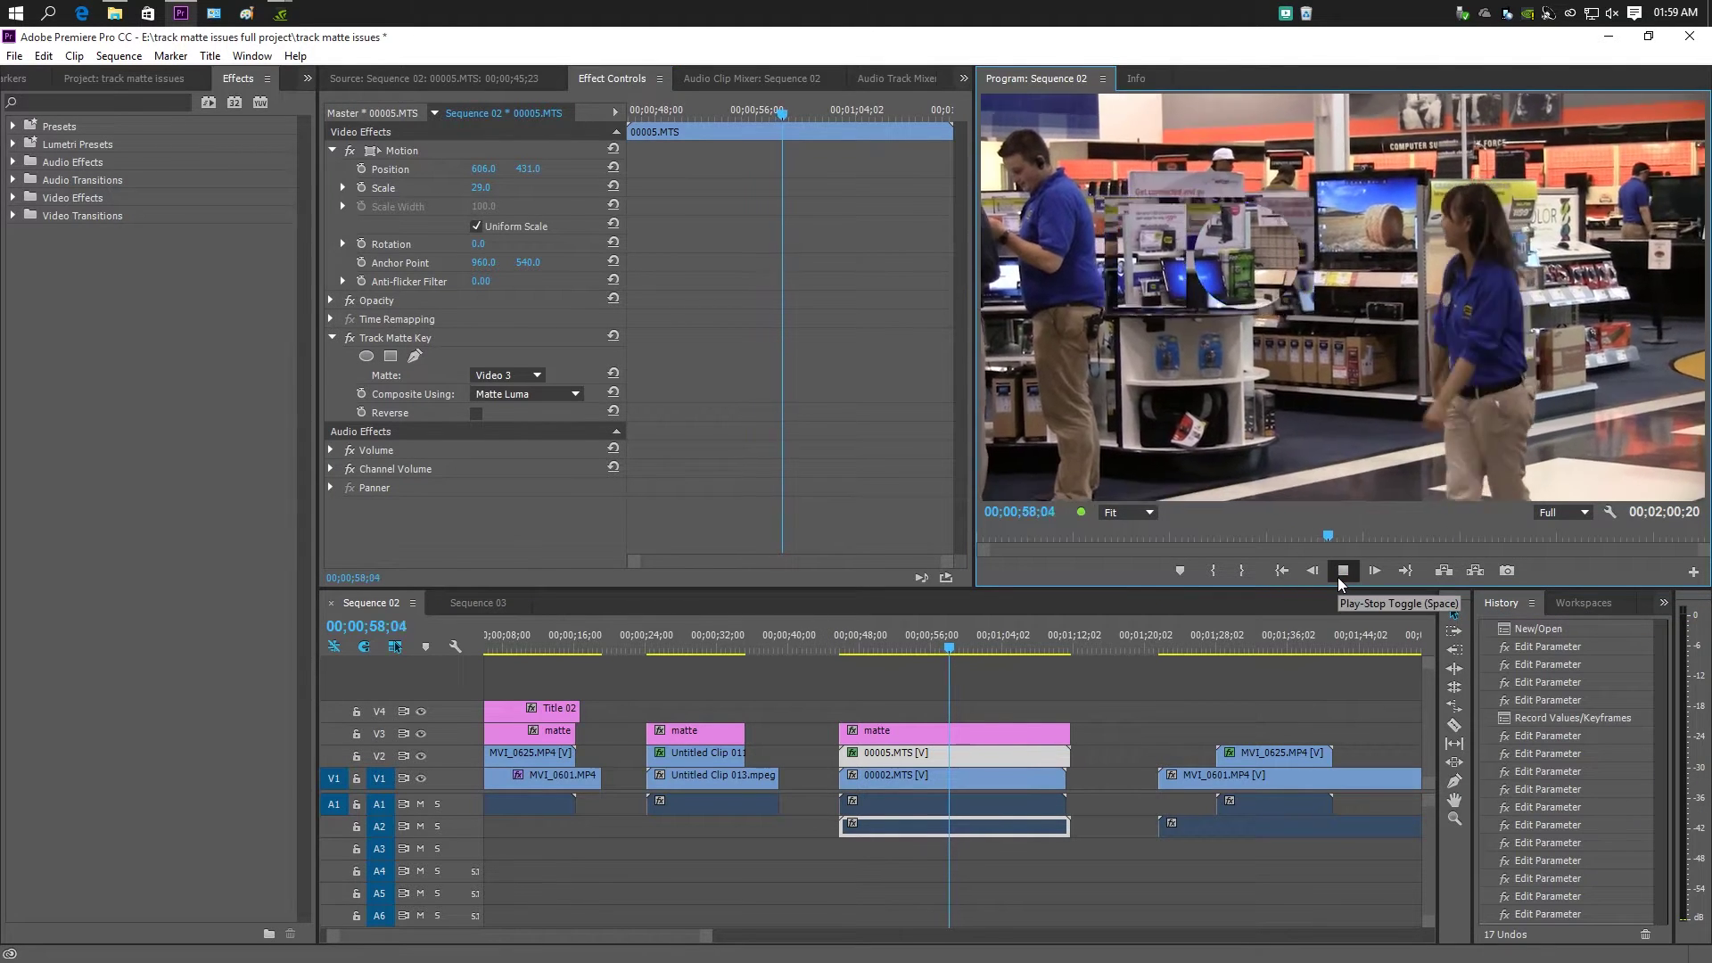
click(1340, 574)
drag(931, 652, 878, 652)
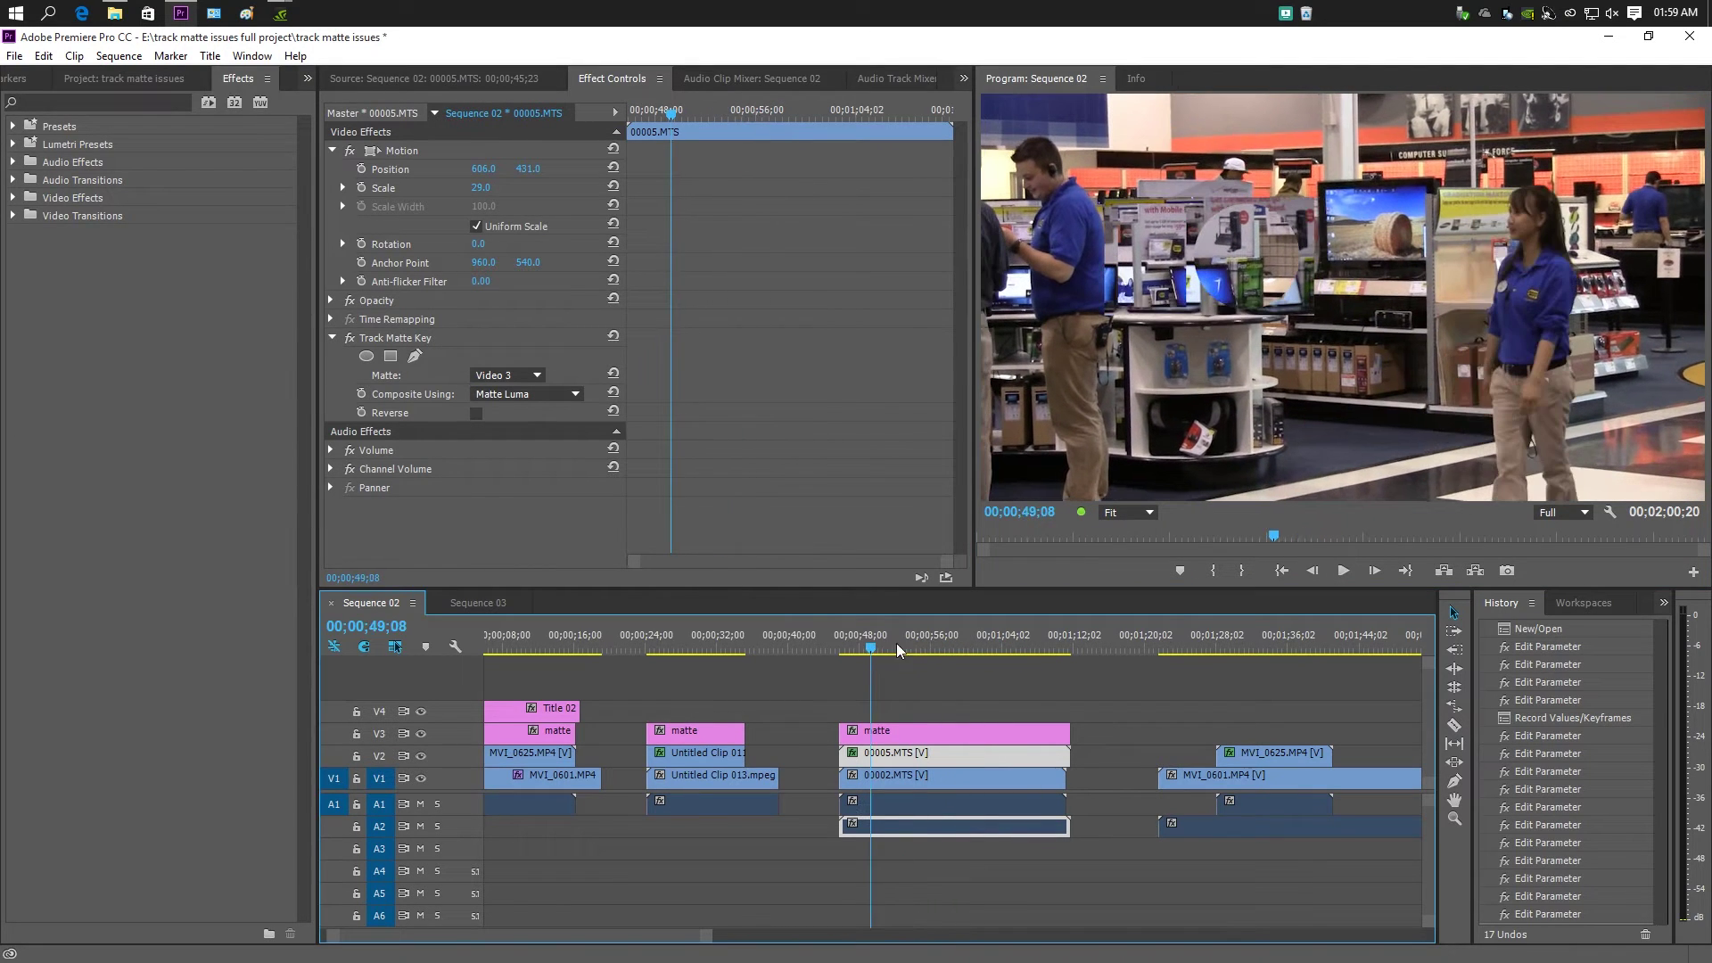
click(1343, 569)
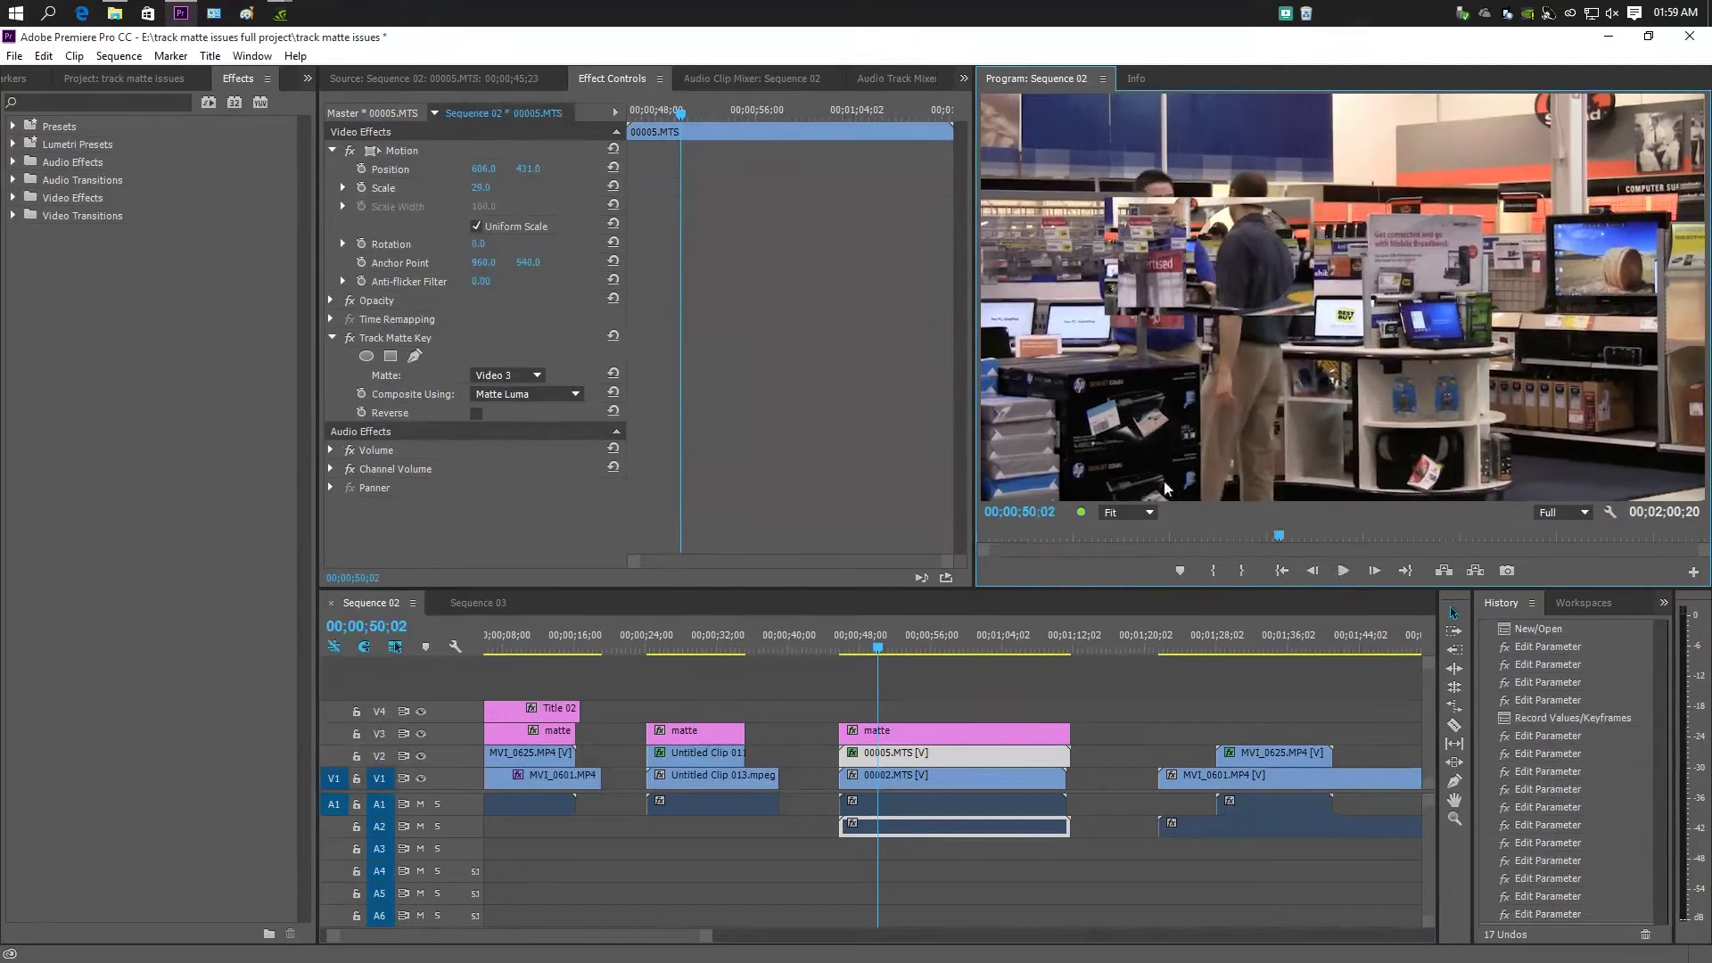
- Shrink the inset to scale 18 at position 551, 302 and replay the sequence
mouse_move(486, 197)
mouse_down()
mouse_move(525, 171)
mouse_move(462, 171)
mouse_move(500, 176)
mouse_up()
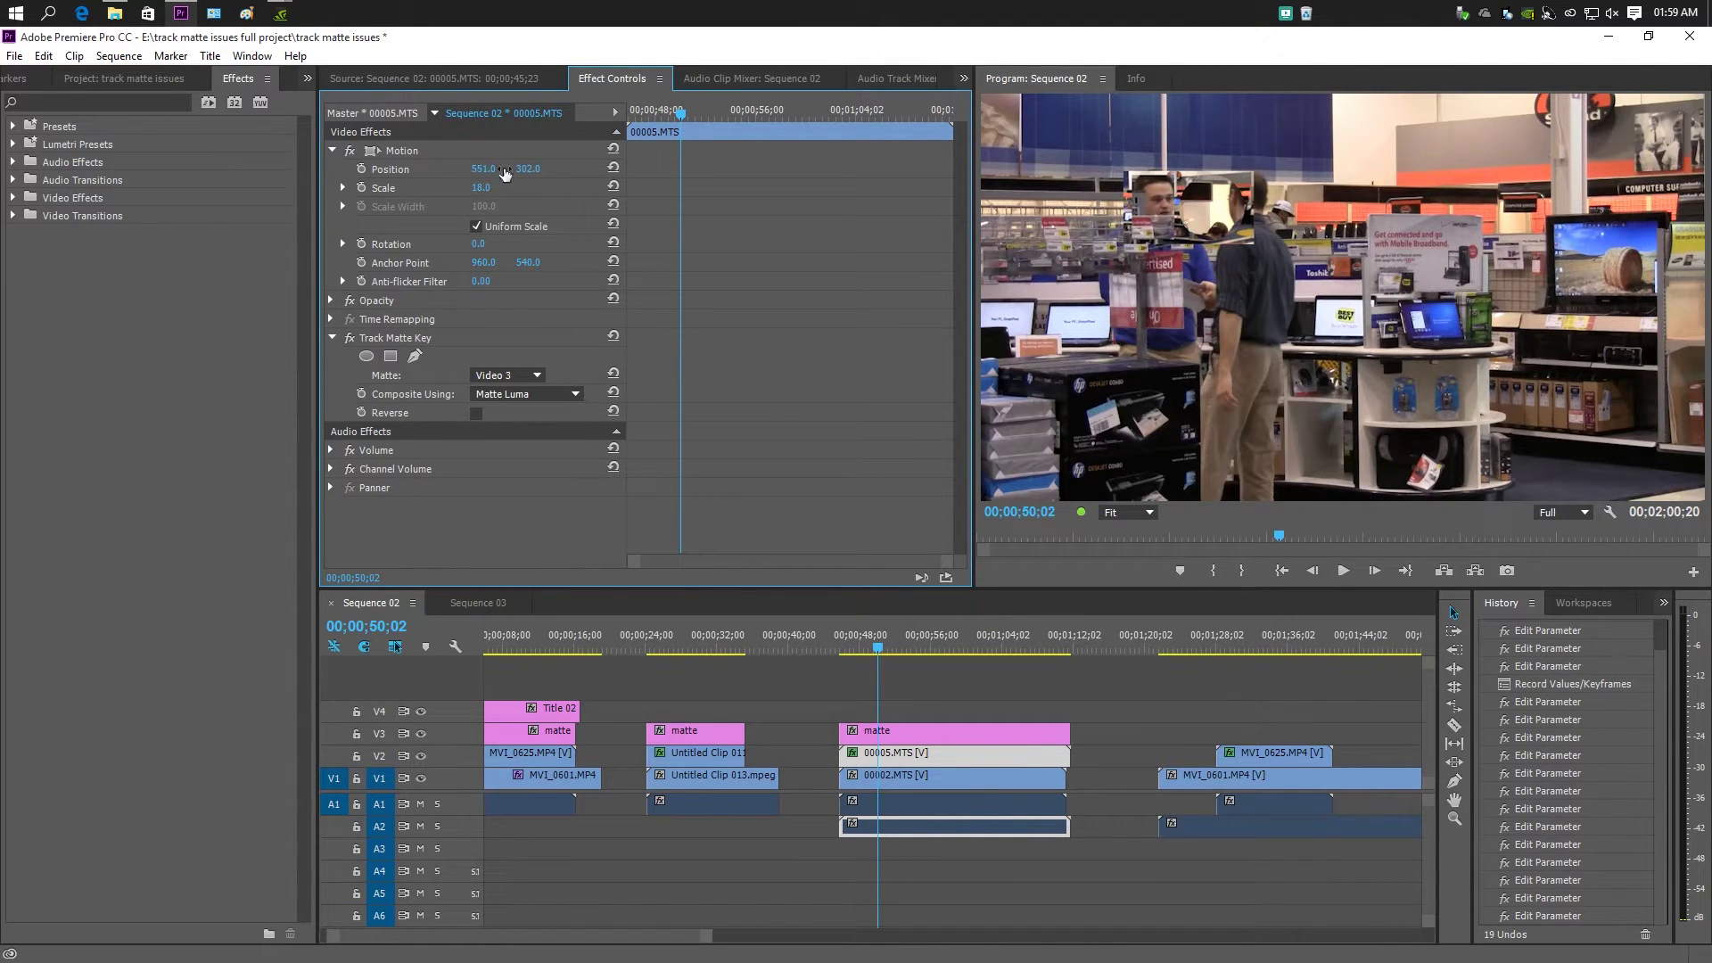
click(1343, 570)
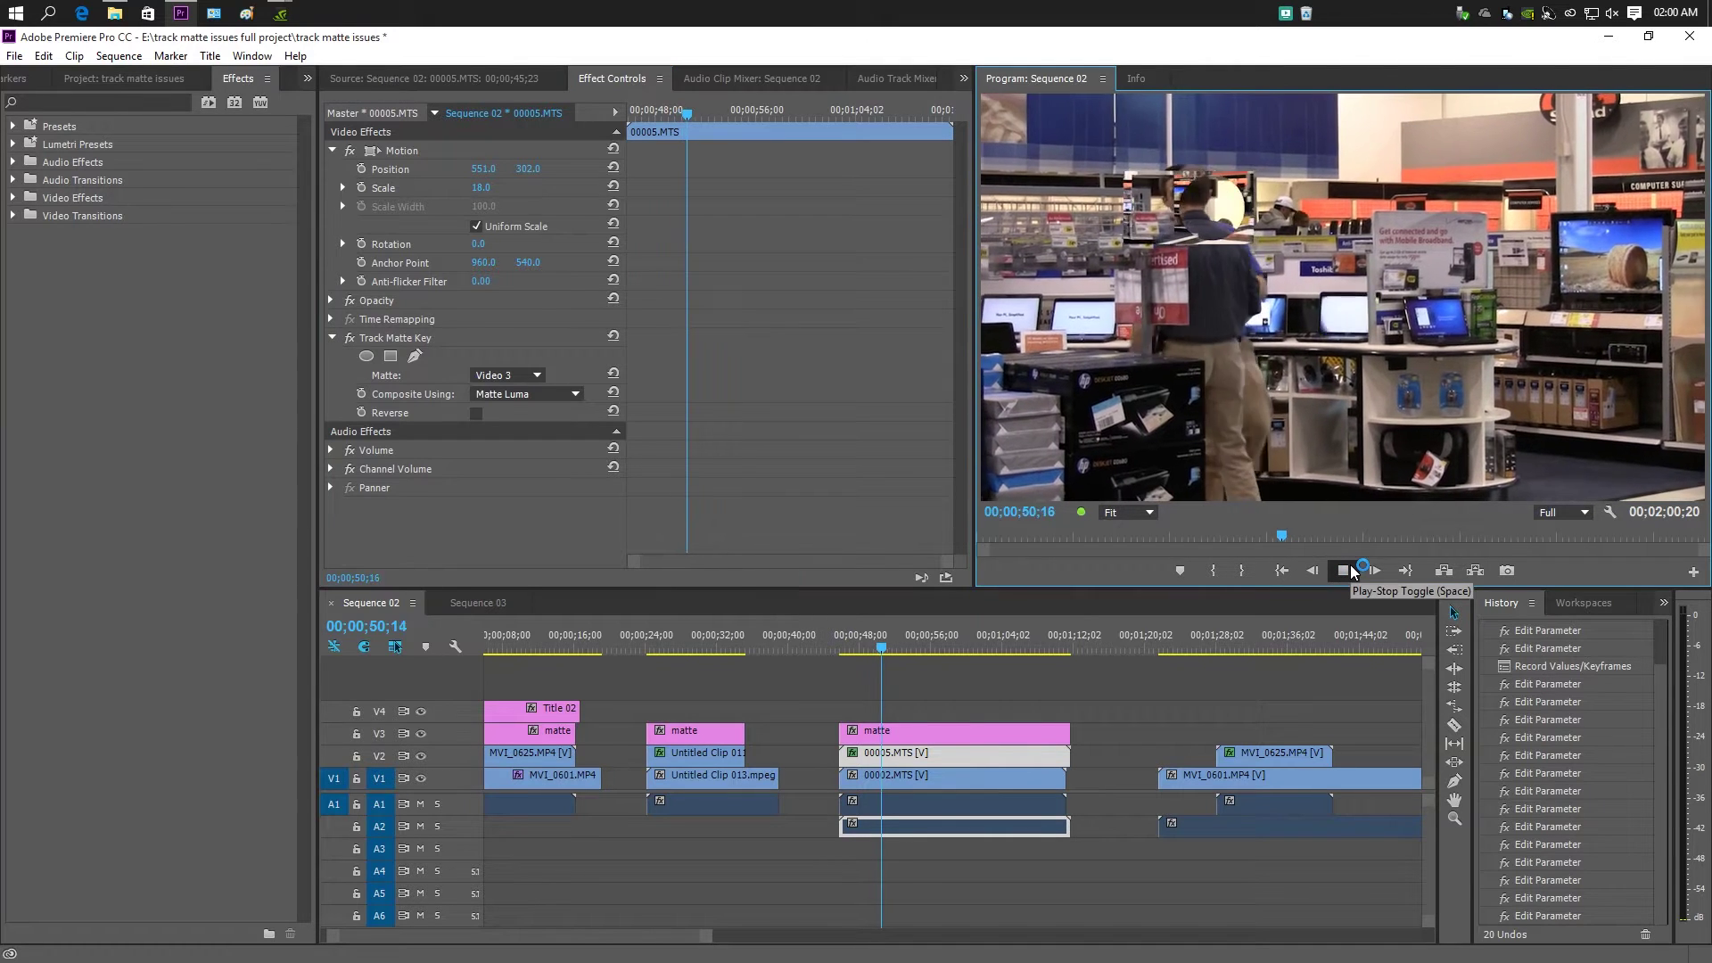
click(1612, 513)
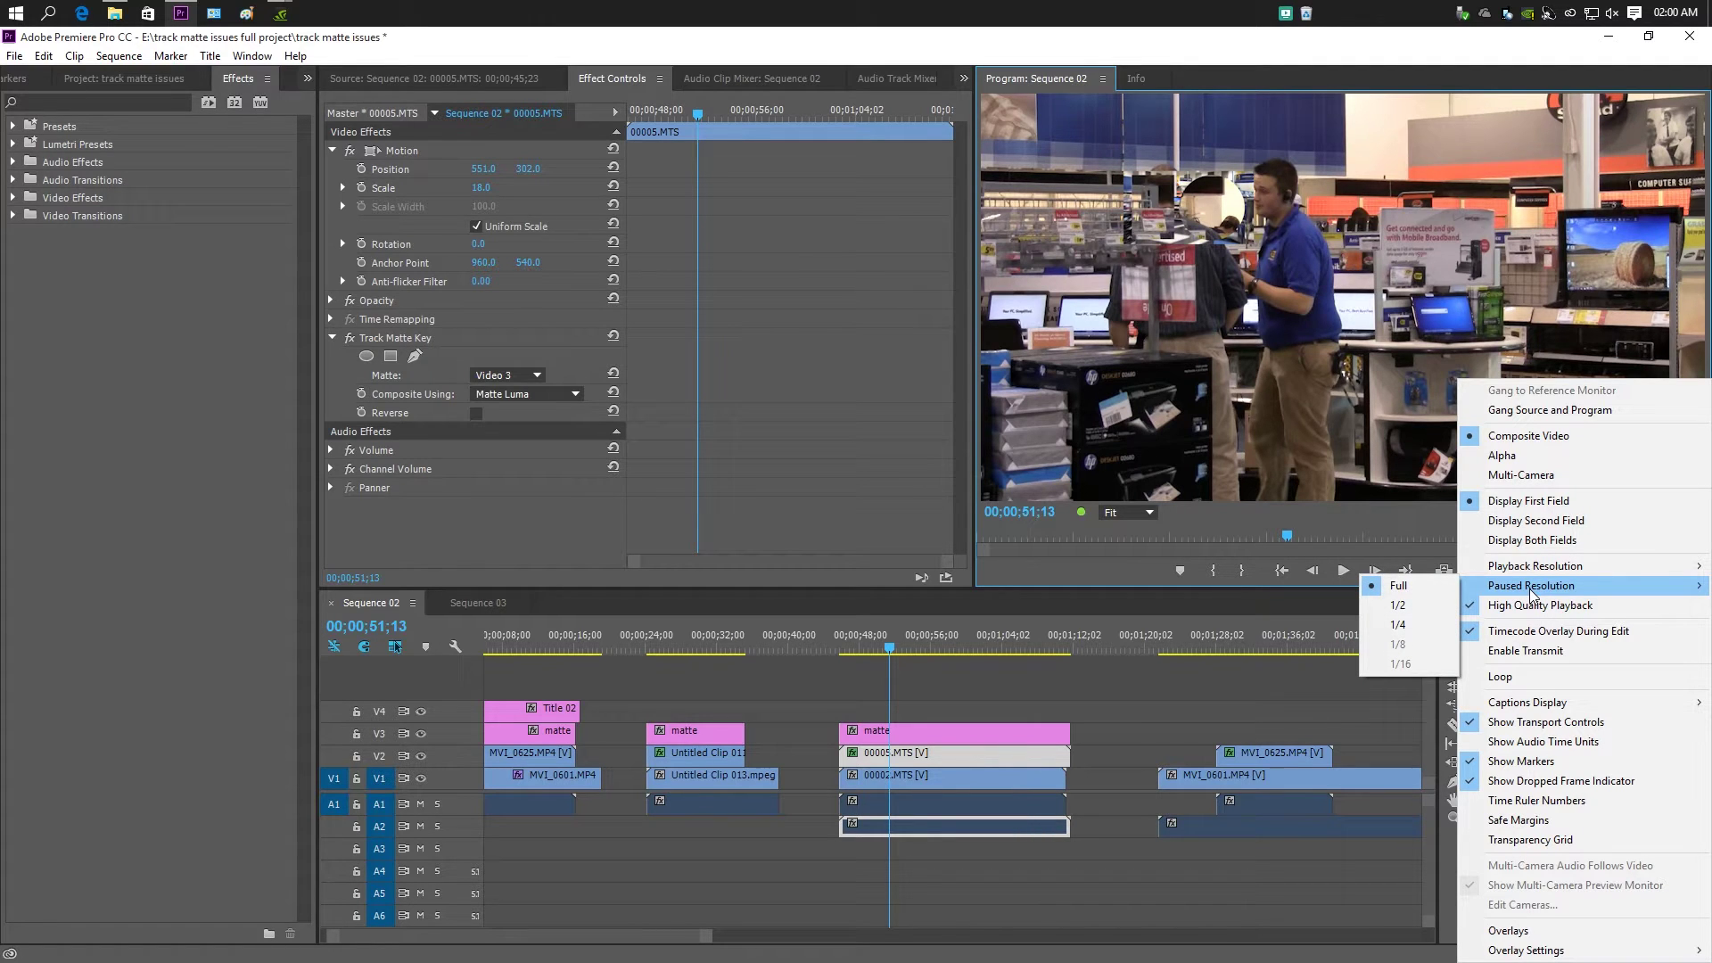
drag(936, 648, 872, 649)
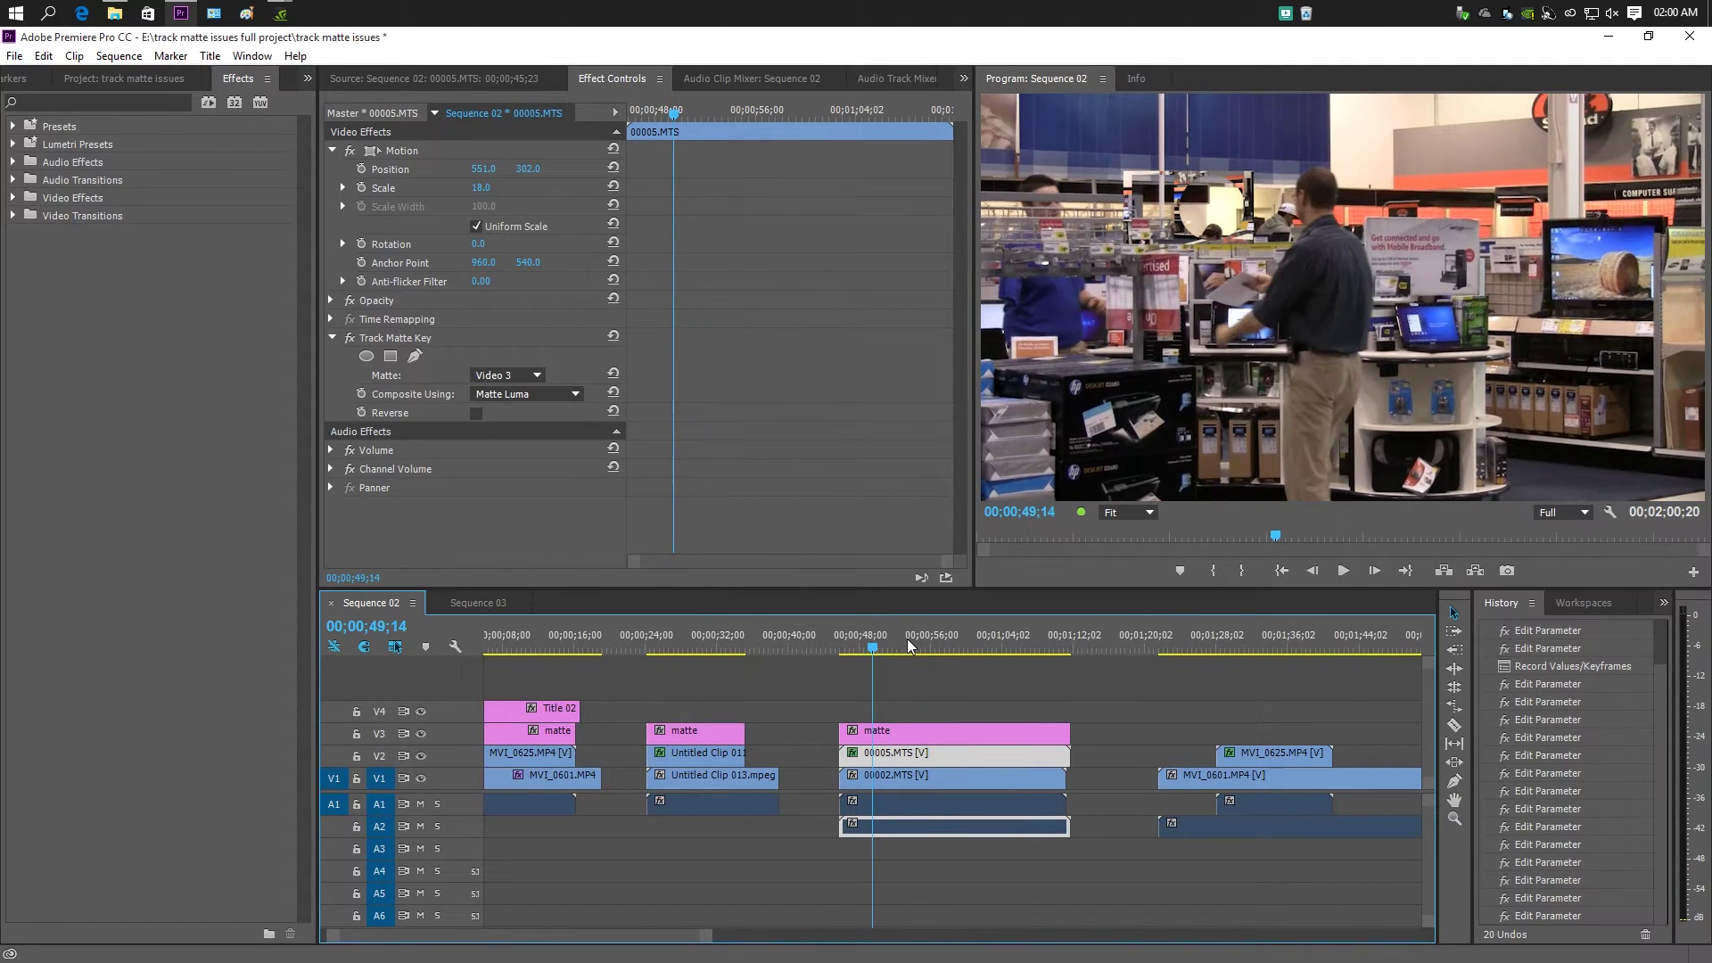
click(1348, 572)
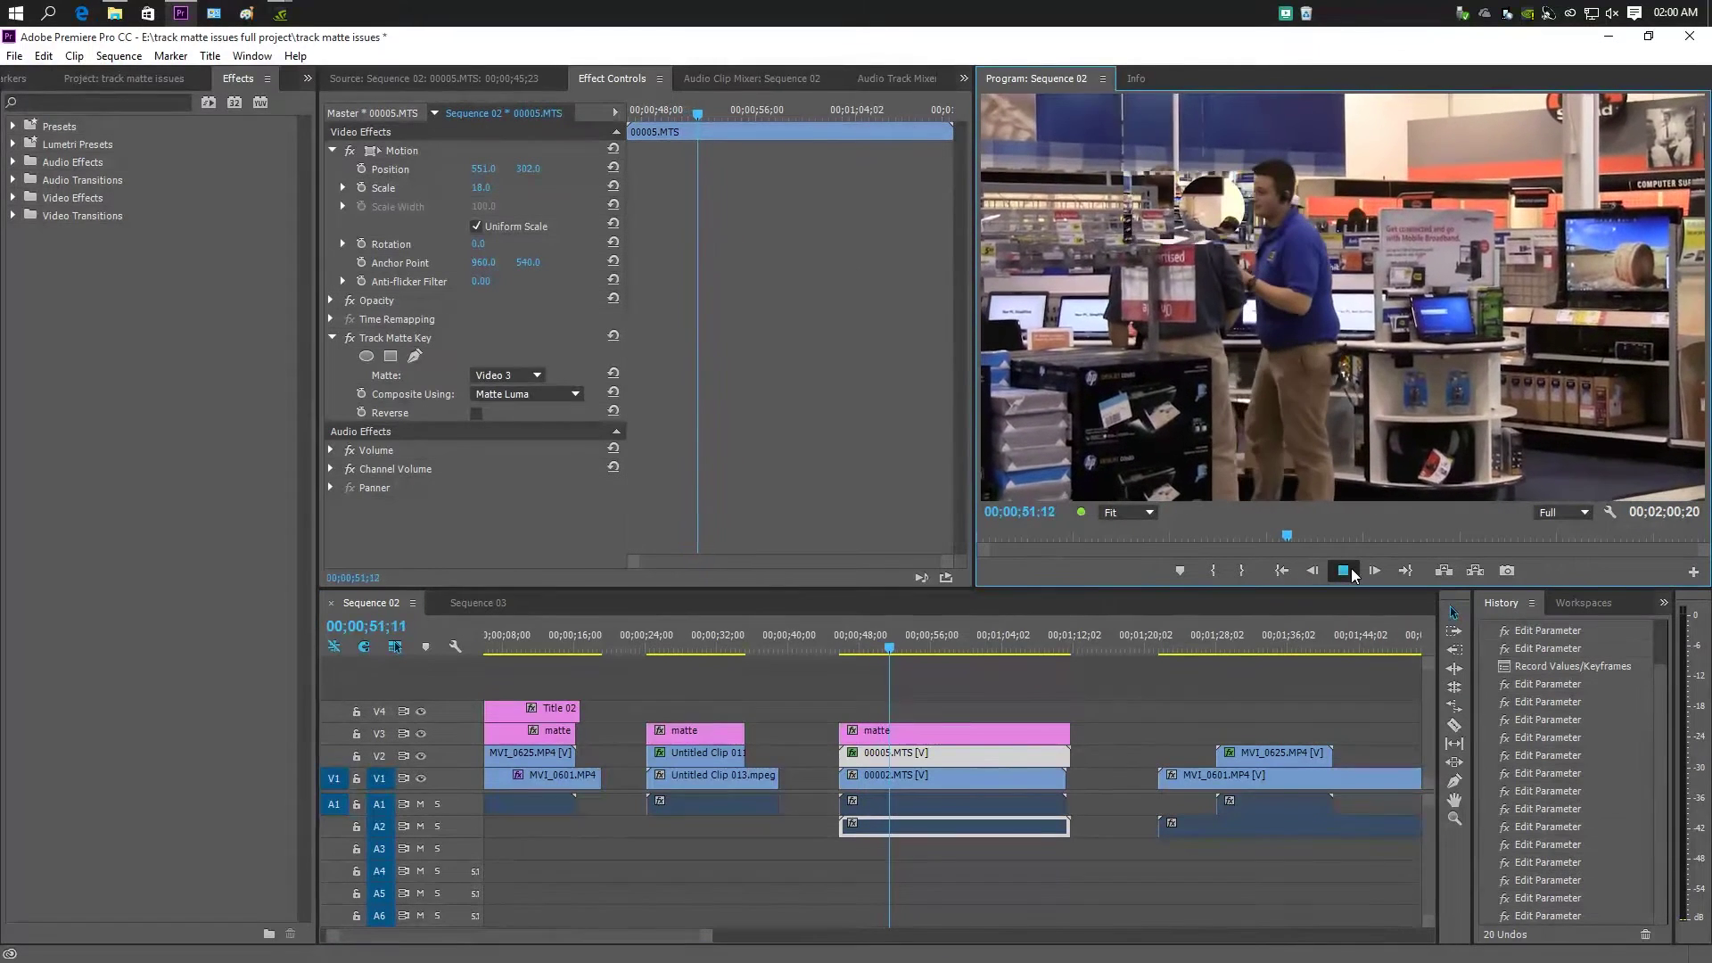
click(1352, 573)
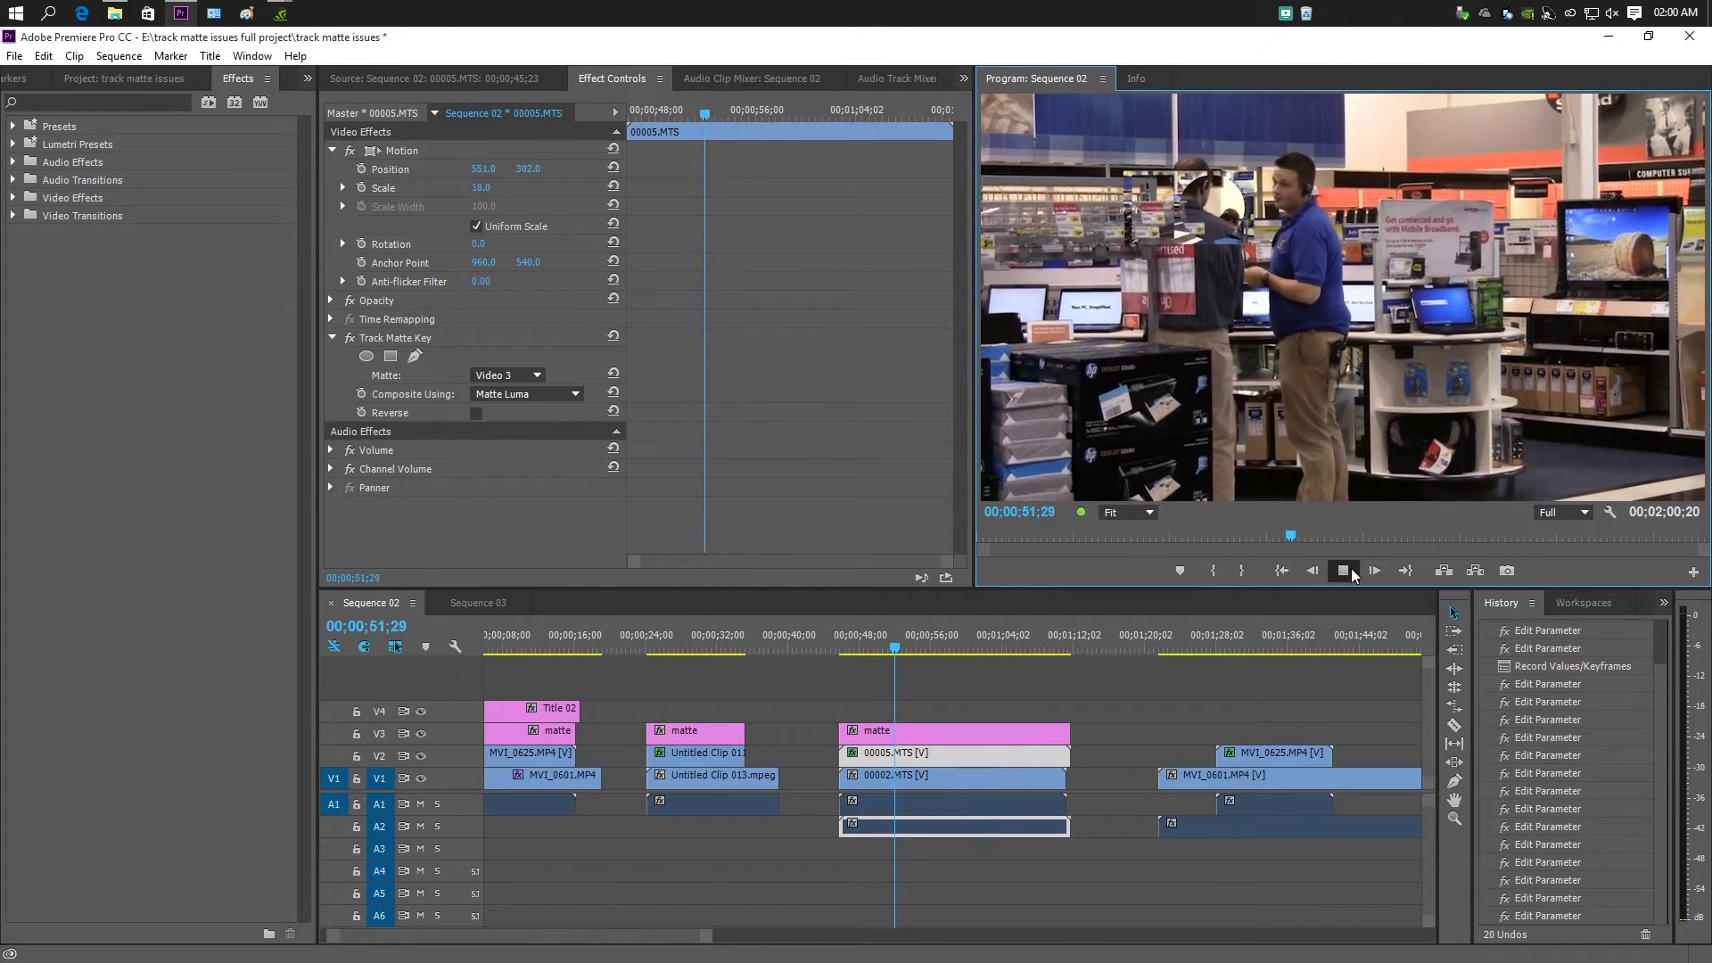
click(1349, 572)
click(1611, 511)
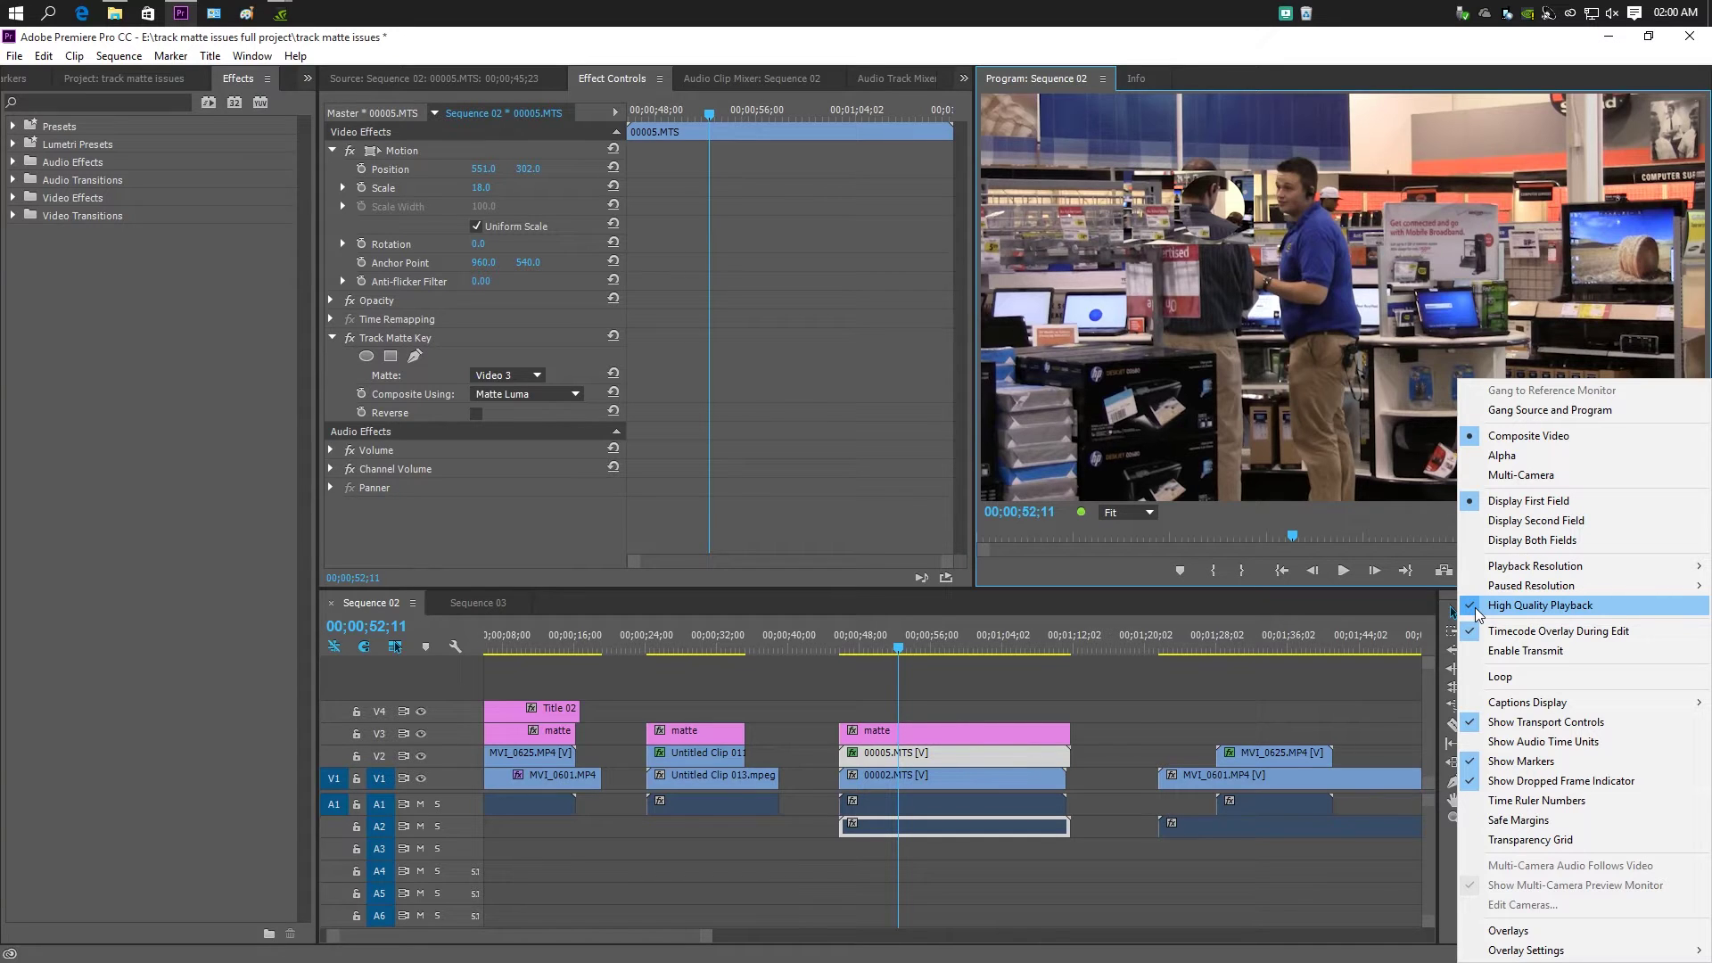
- Preview the sequence, then set the 00005.MTS inset to scale 42 at position 660, 262
click(1477, 610)
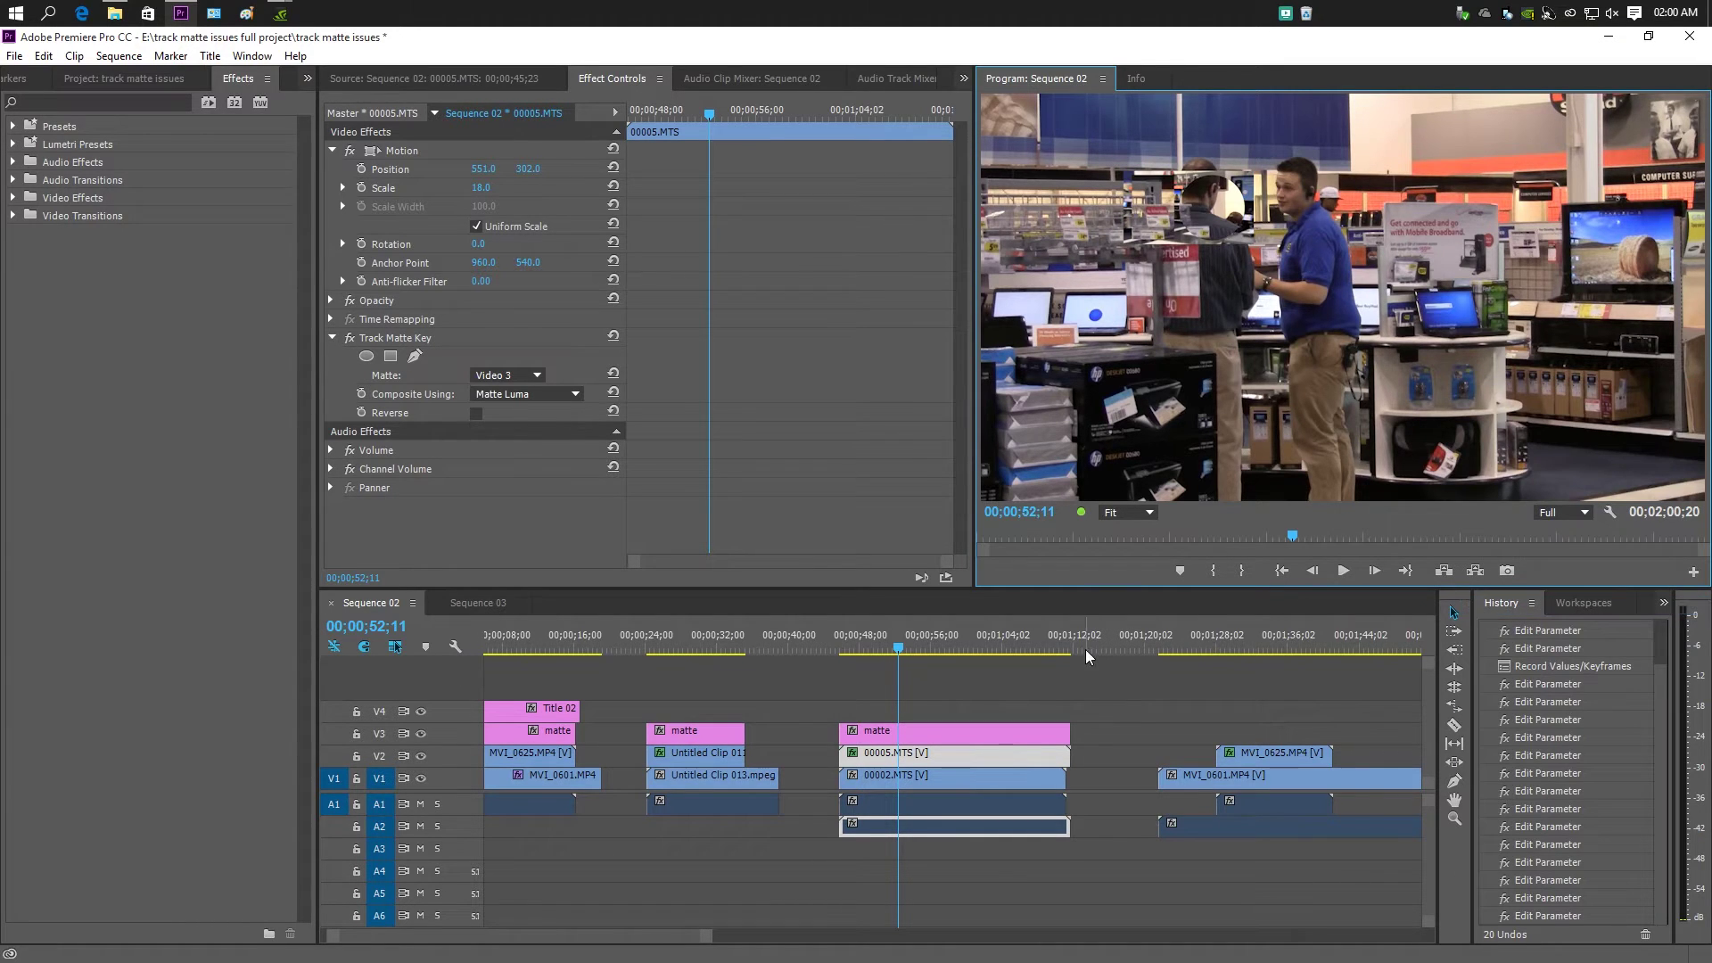
drag(884, 650, 909, 645)
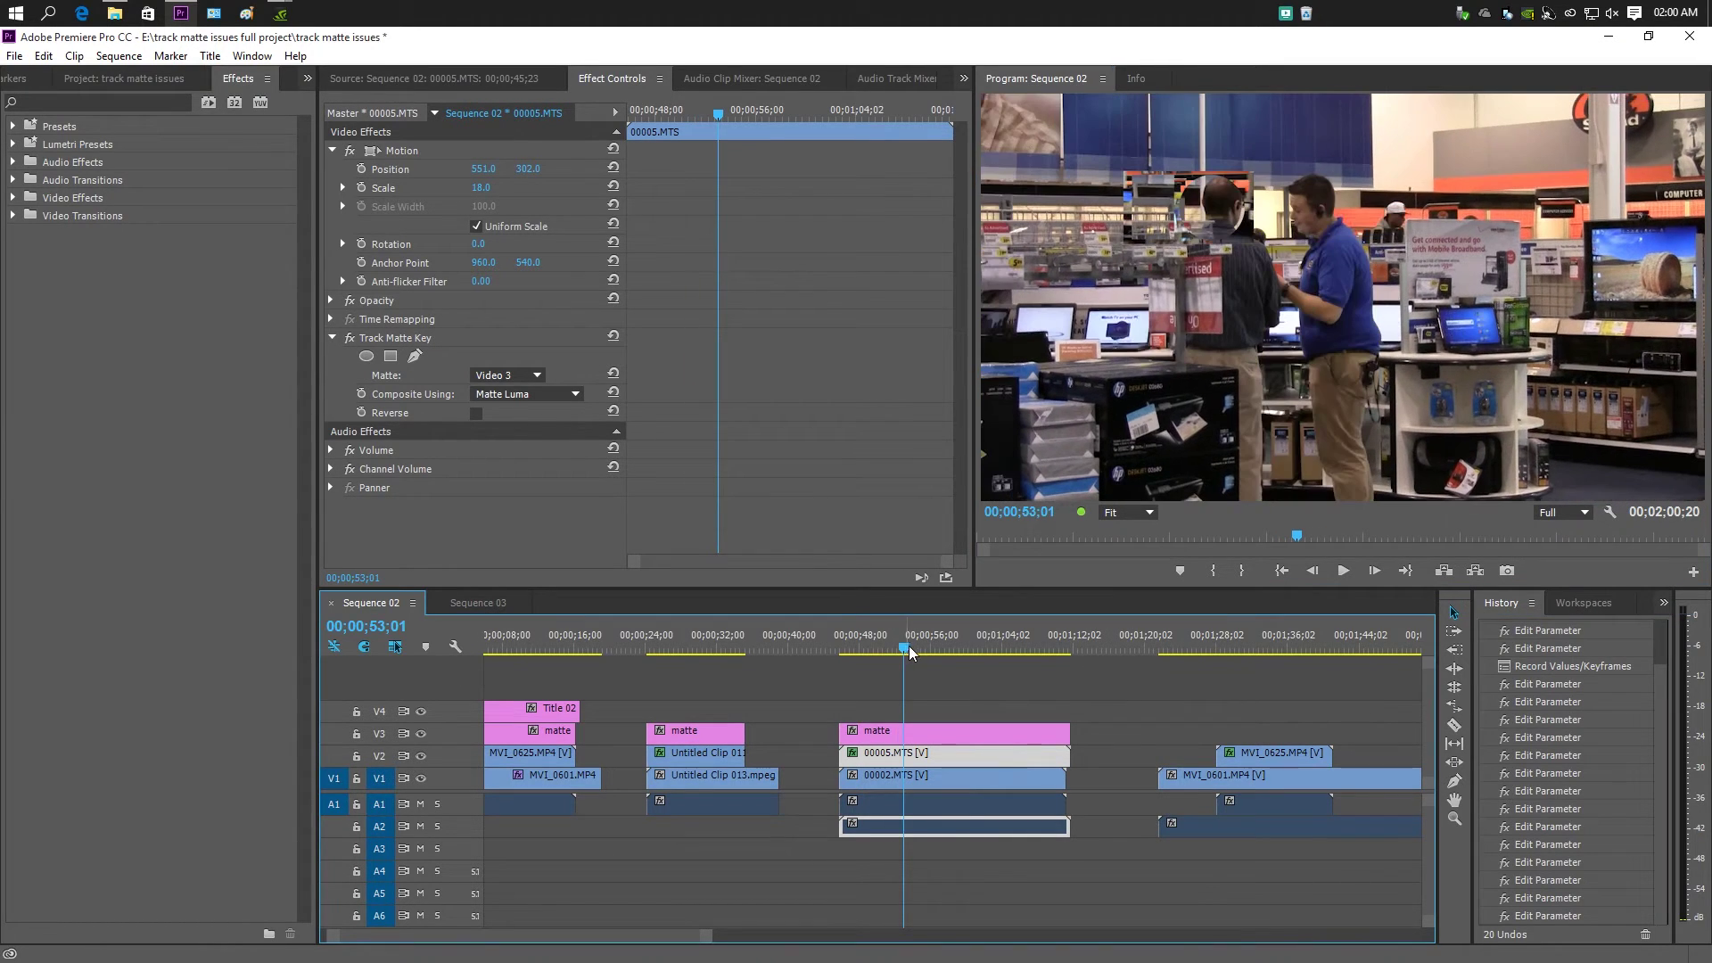
click(1339, 570)
key(space)
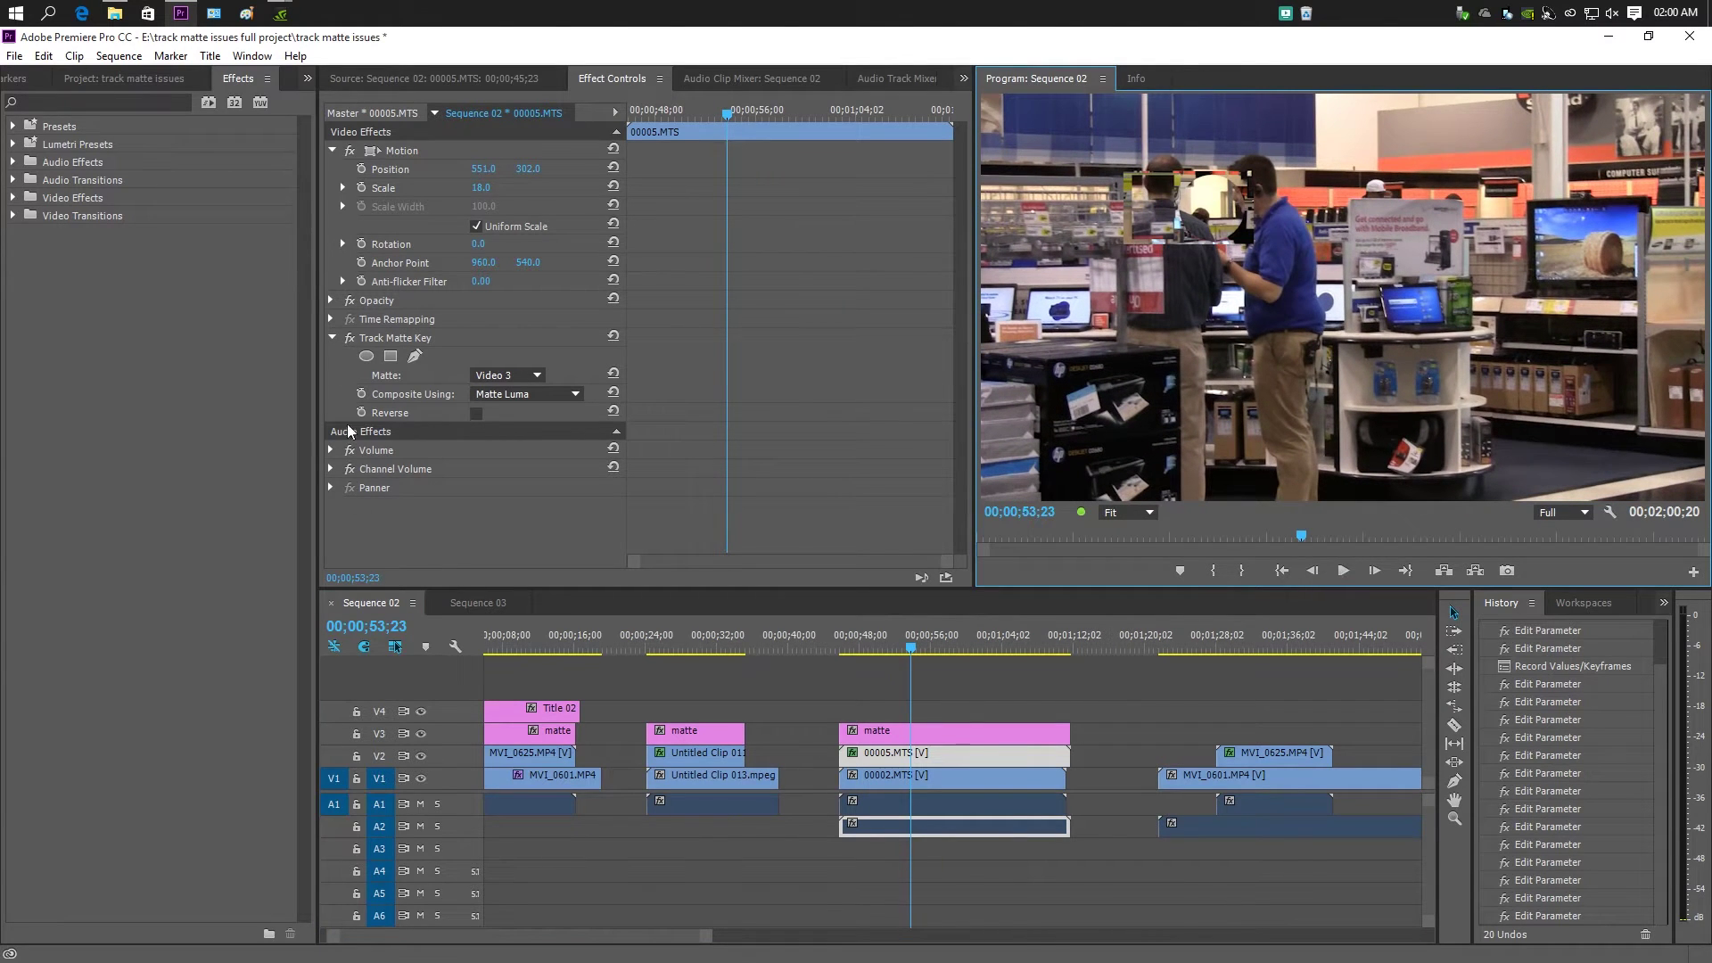
mouse_move(479, 188)
mouse_down()
mouse_move(511, 188)
mouse_move(502, 169)
mouse_up()
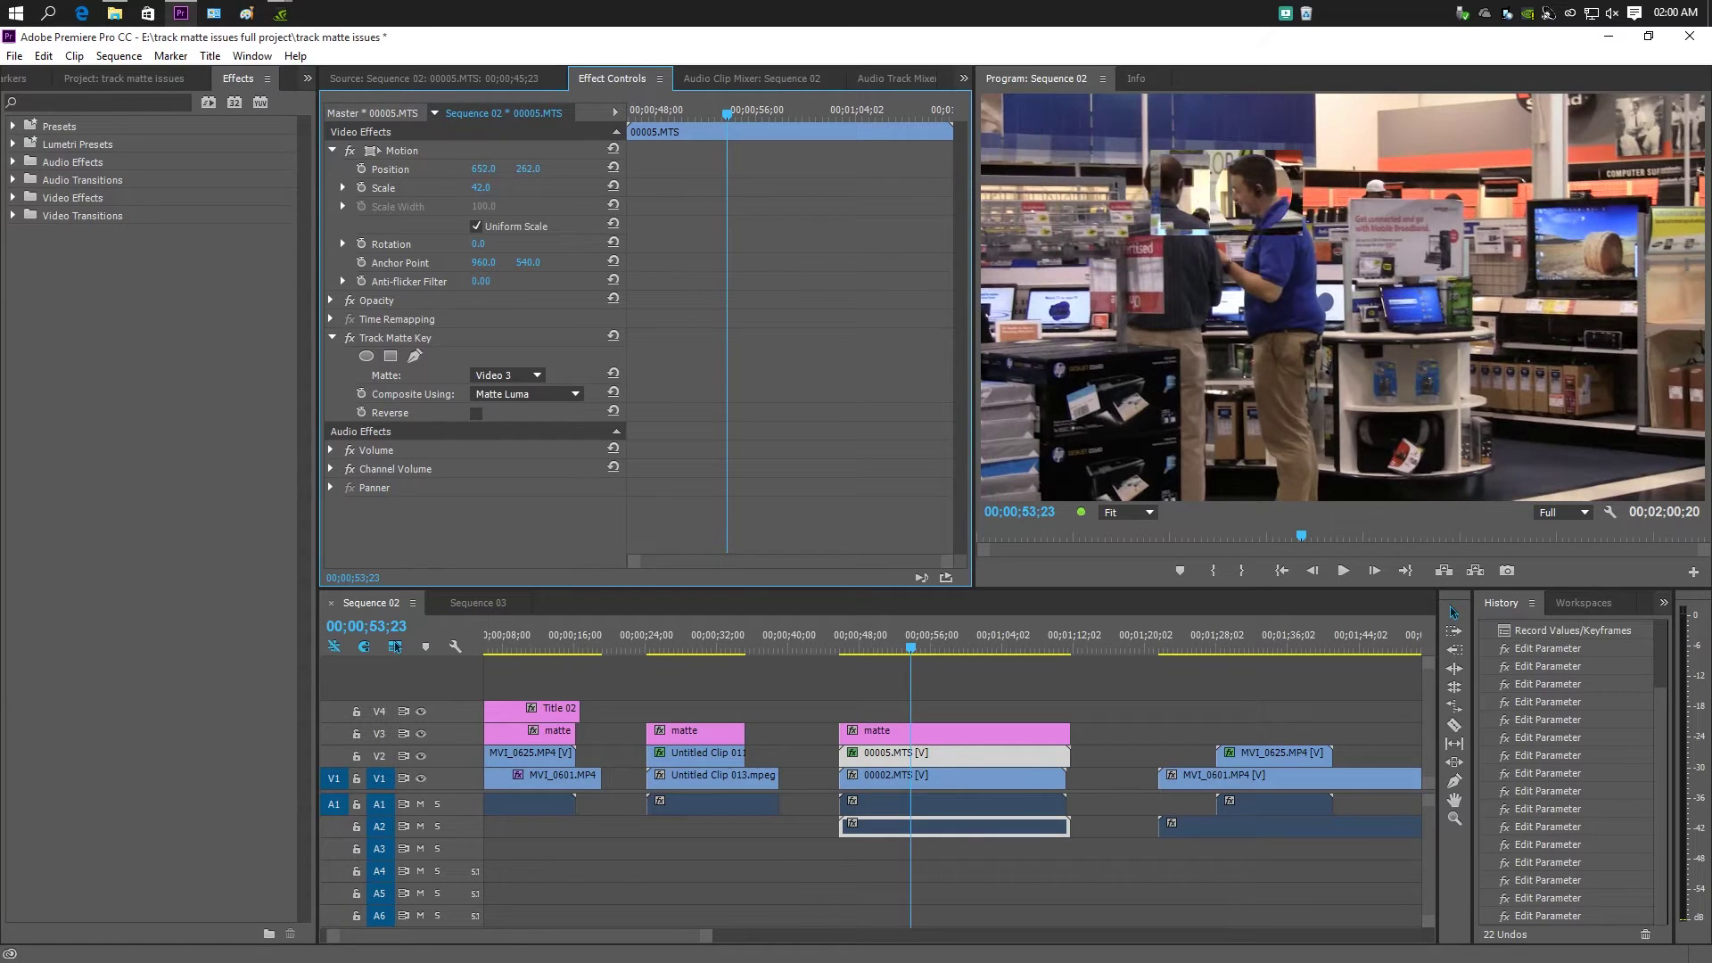
click(15, 56)
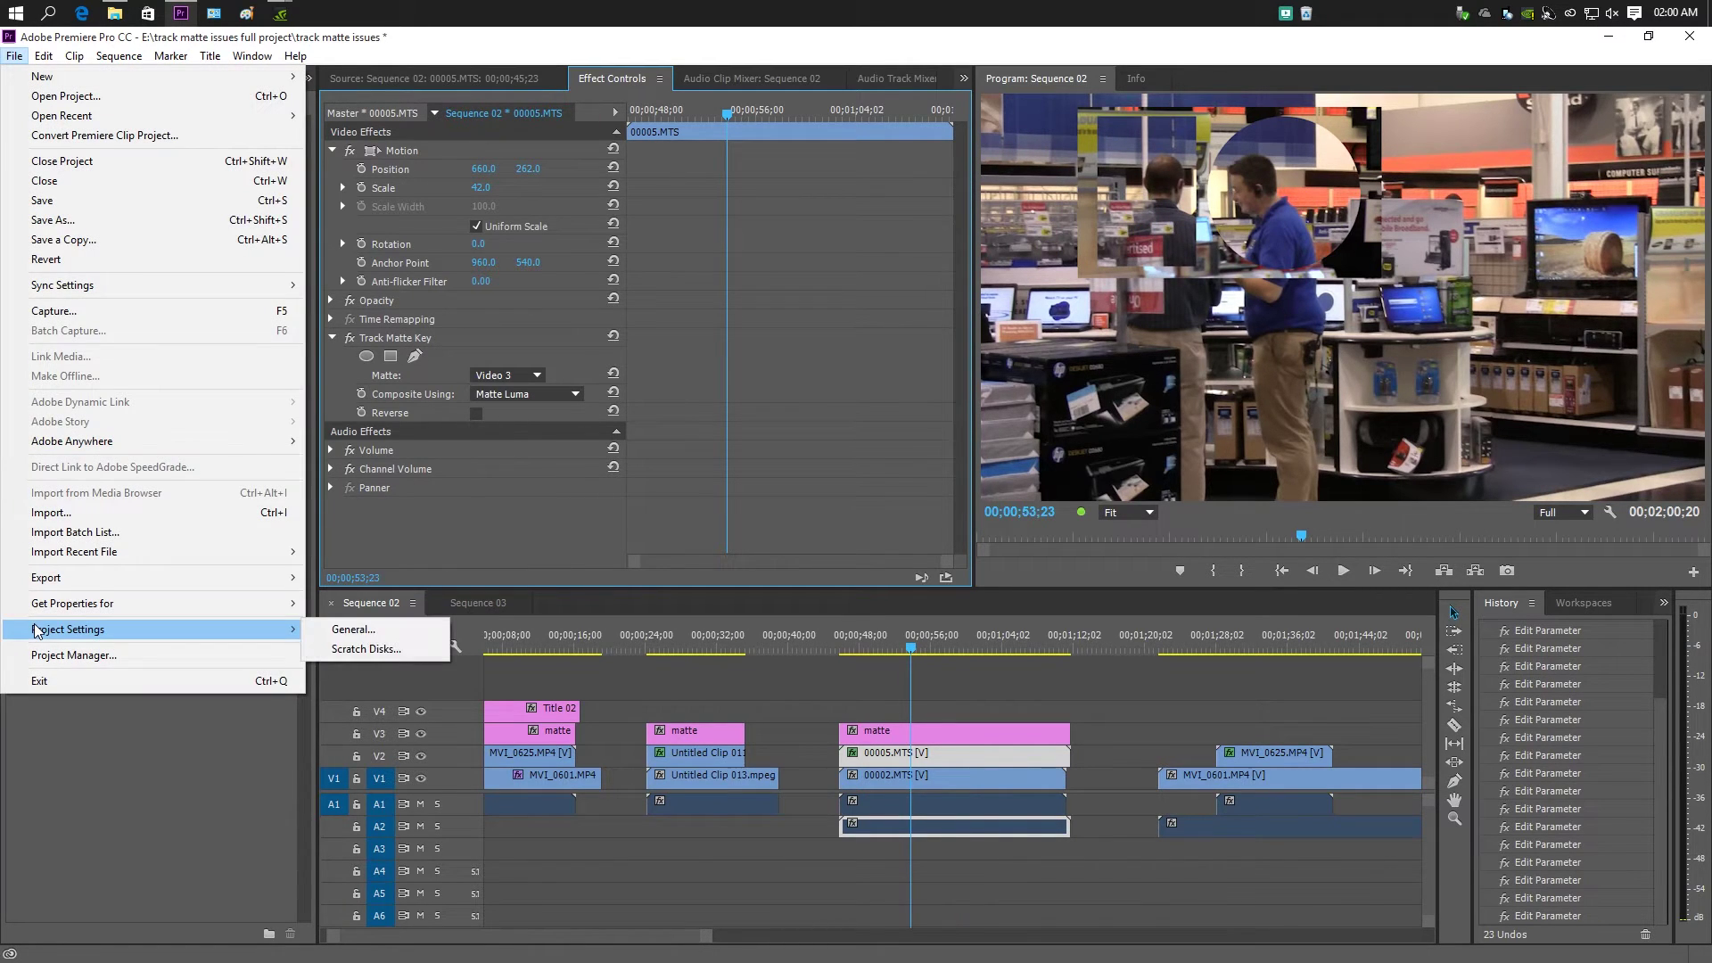
- Switch the renderer to Mercury Playback Engine Software Only, delete previews, and check display options
click(336, 632)
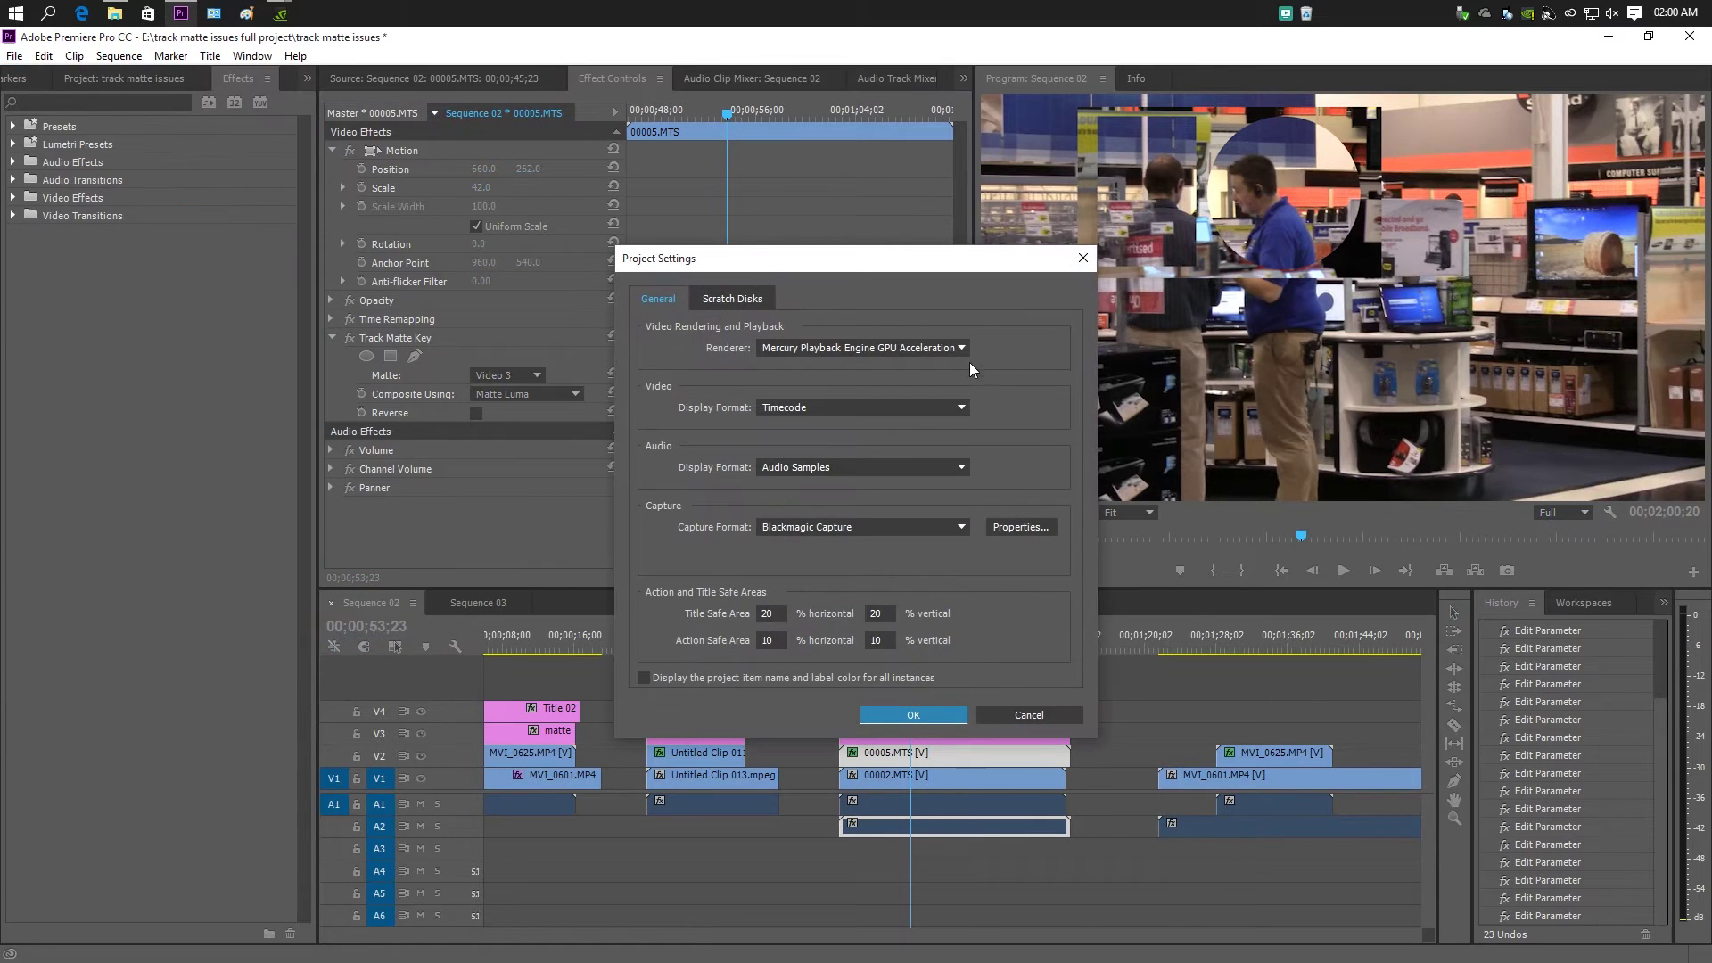
click(961, 349)
click(941, 388)
click(925, 717)
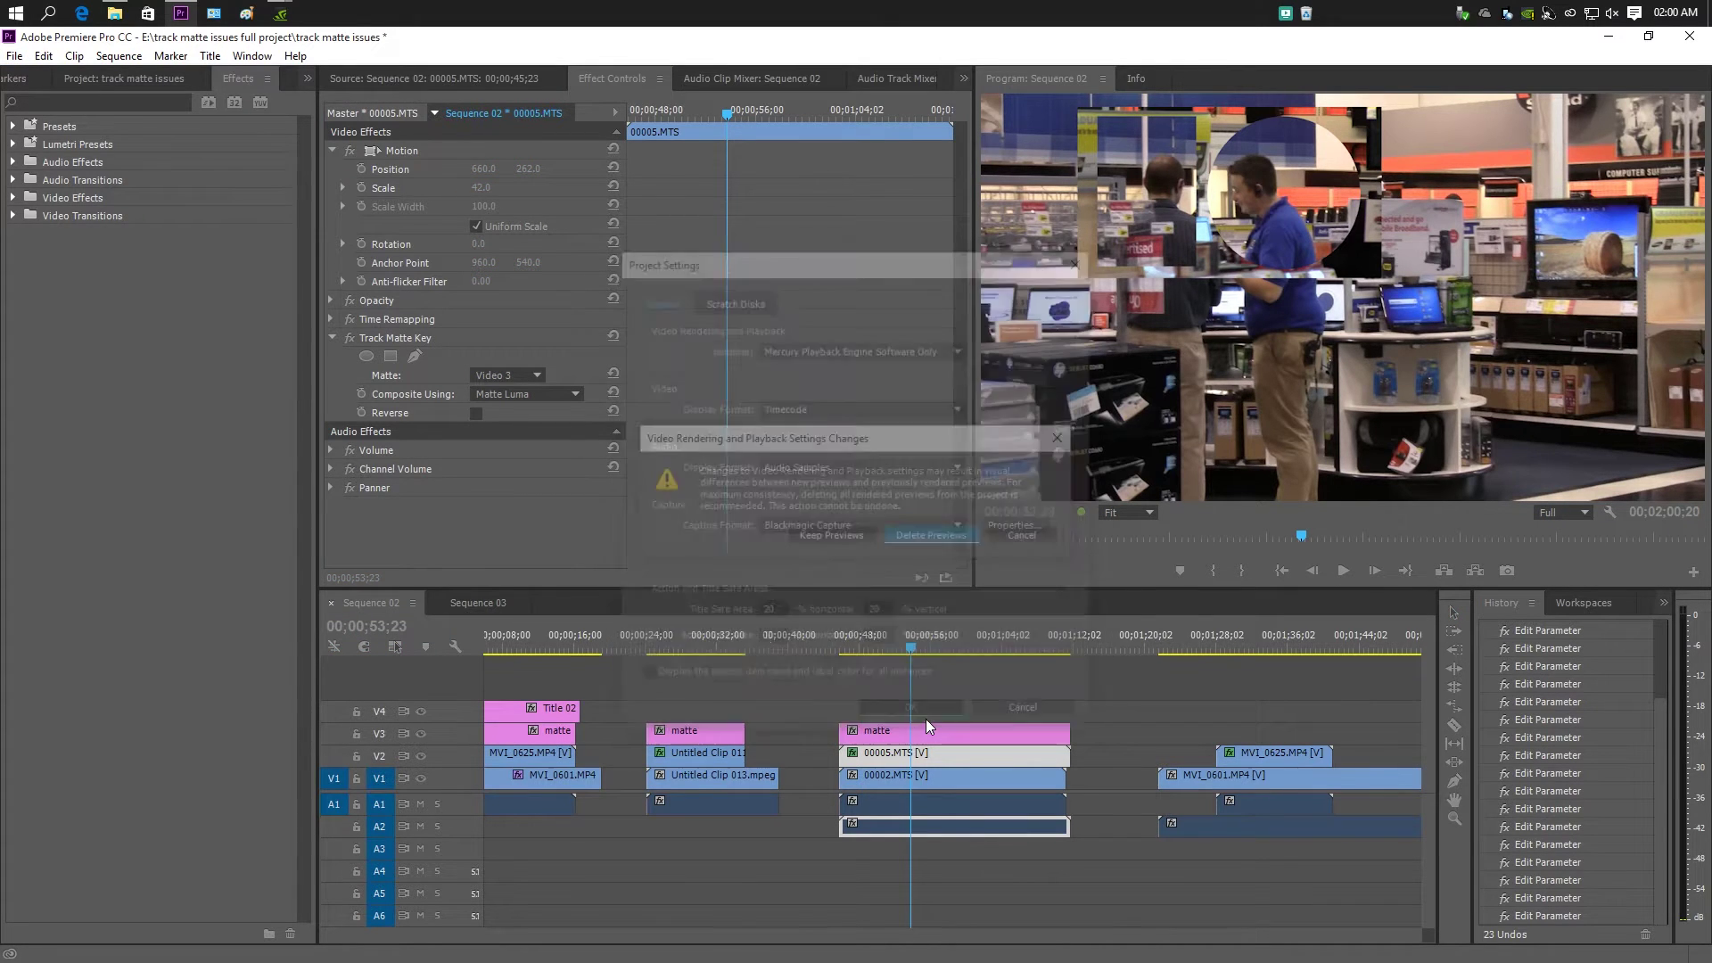
click(931, 537)
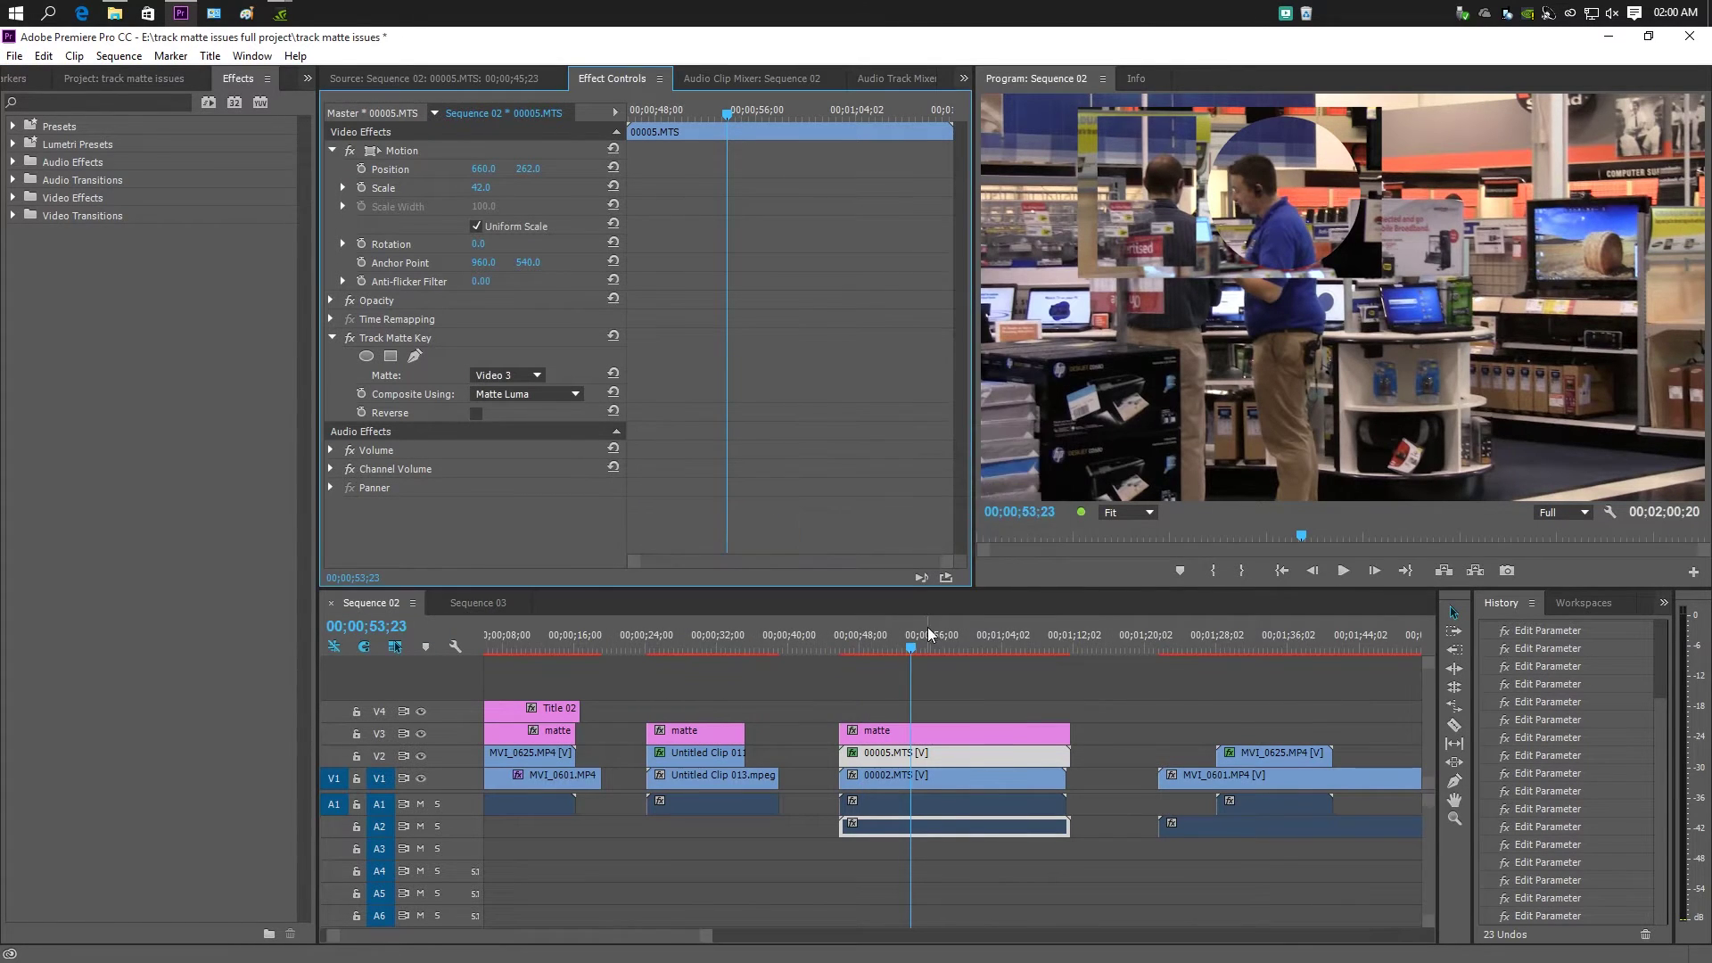
right_click(1608, 514)
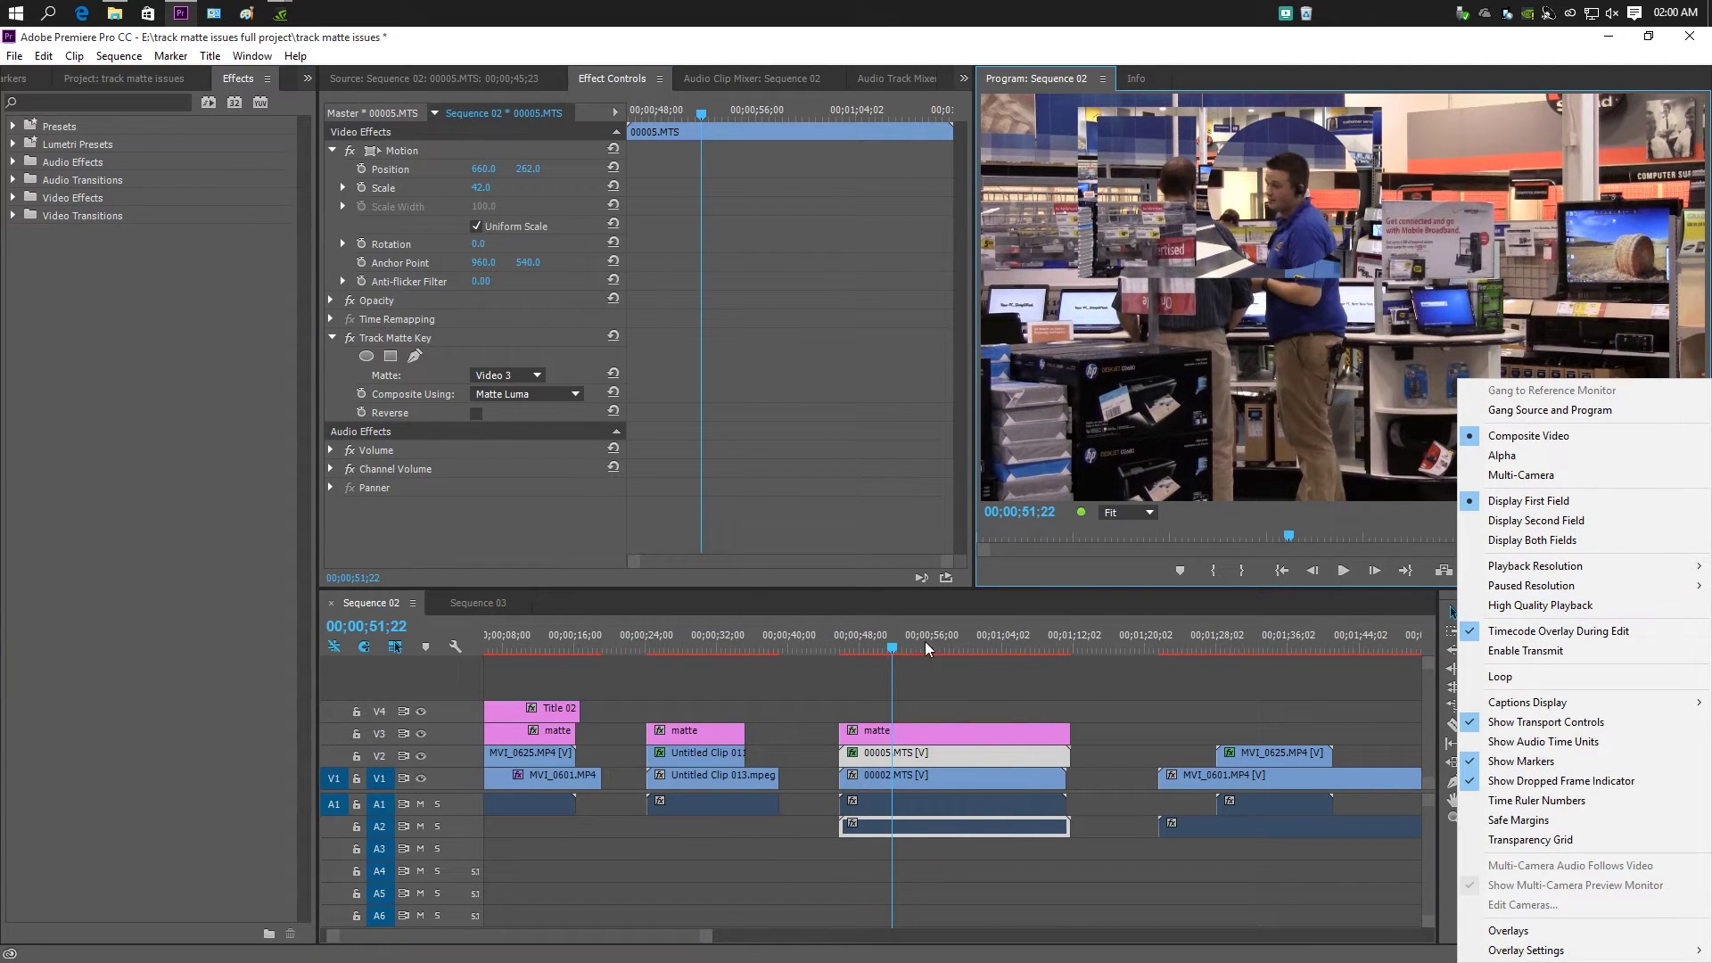
click(1575, 604)
- Shrink 00005.MTS from scale 42 to 31 and replay the matted result in software-only mode
click(1343, 571)
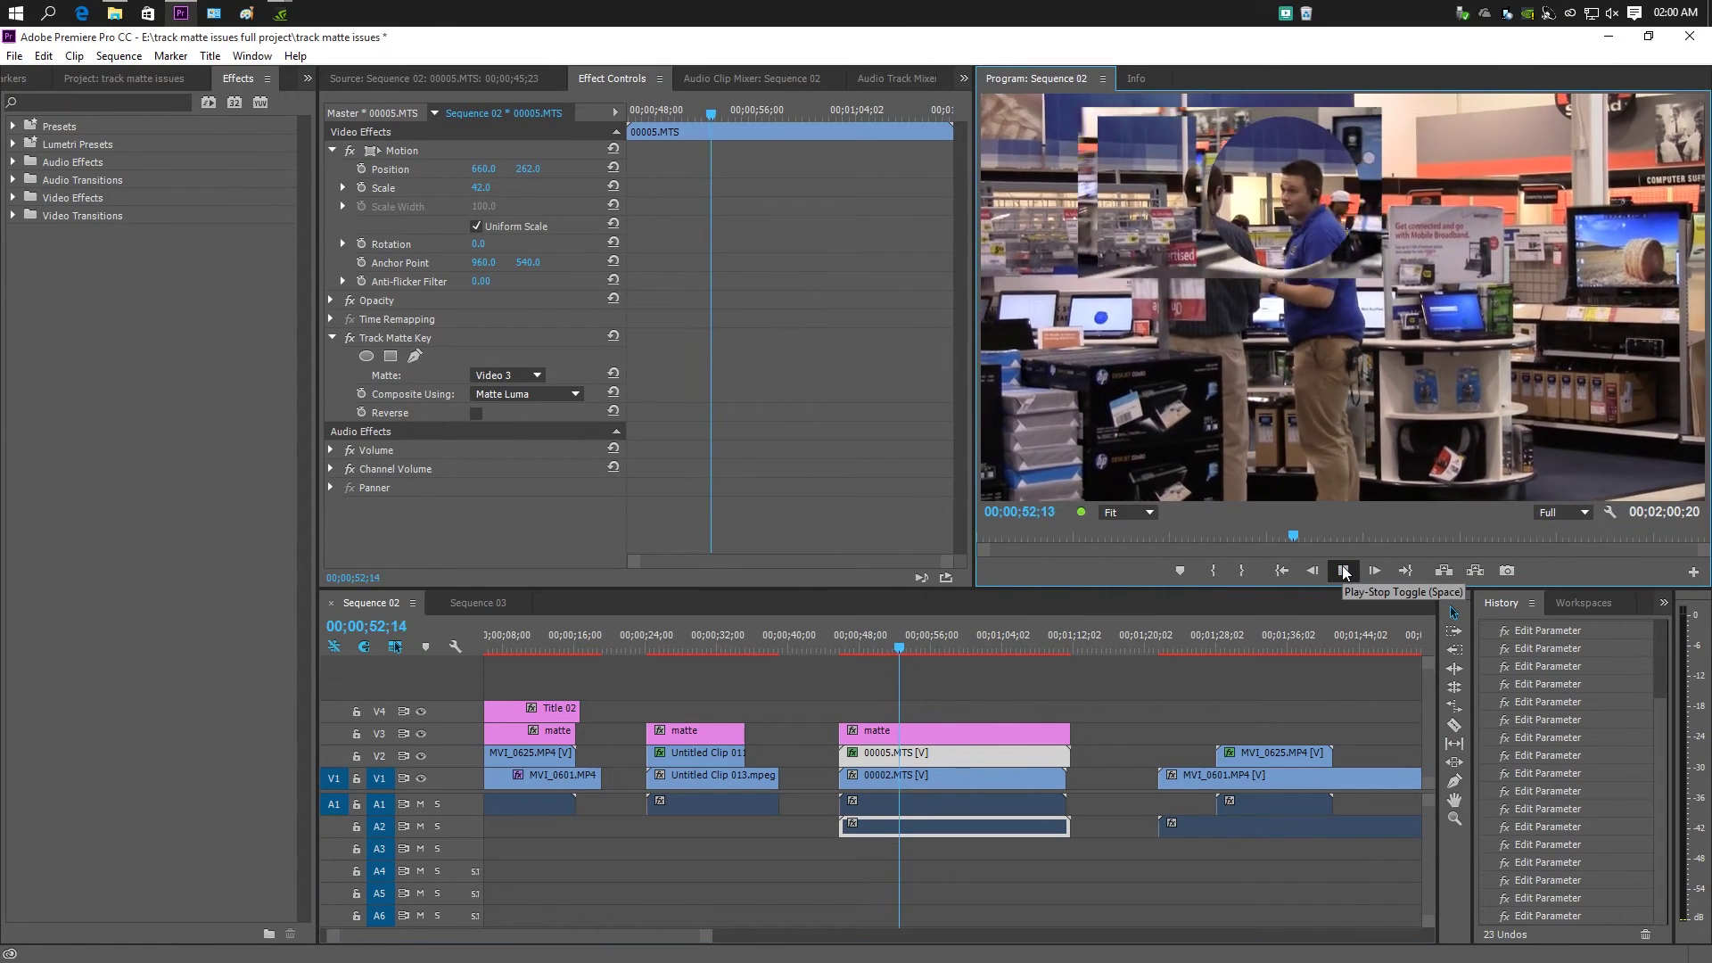
click(1343, 572)
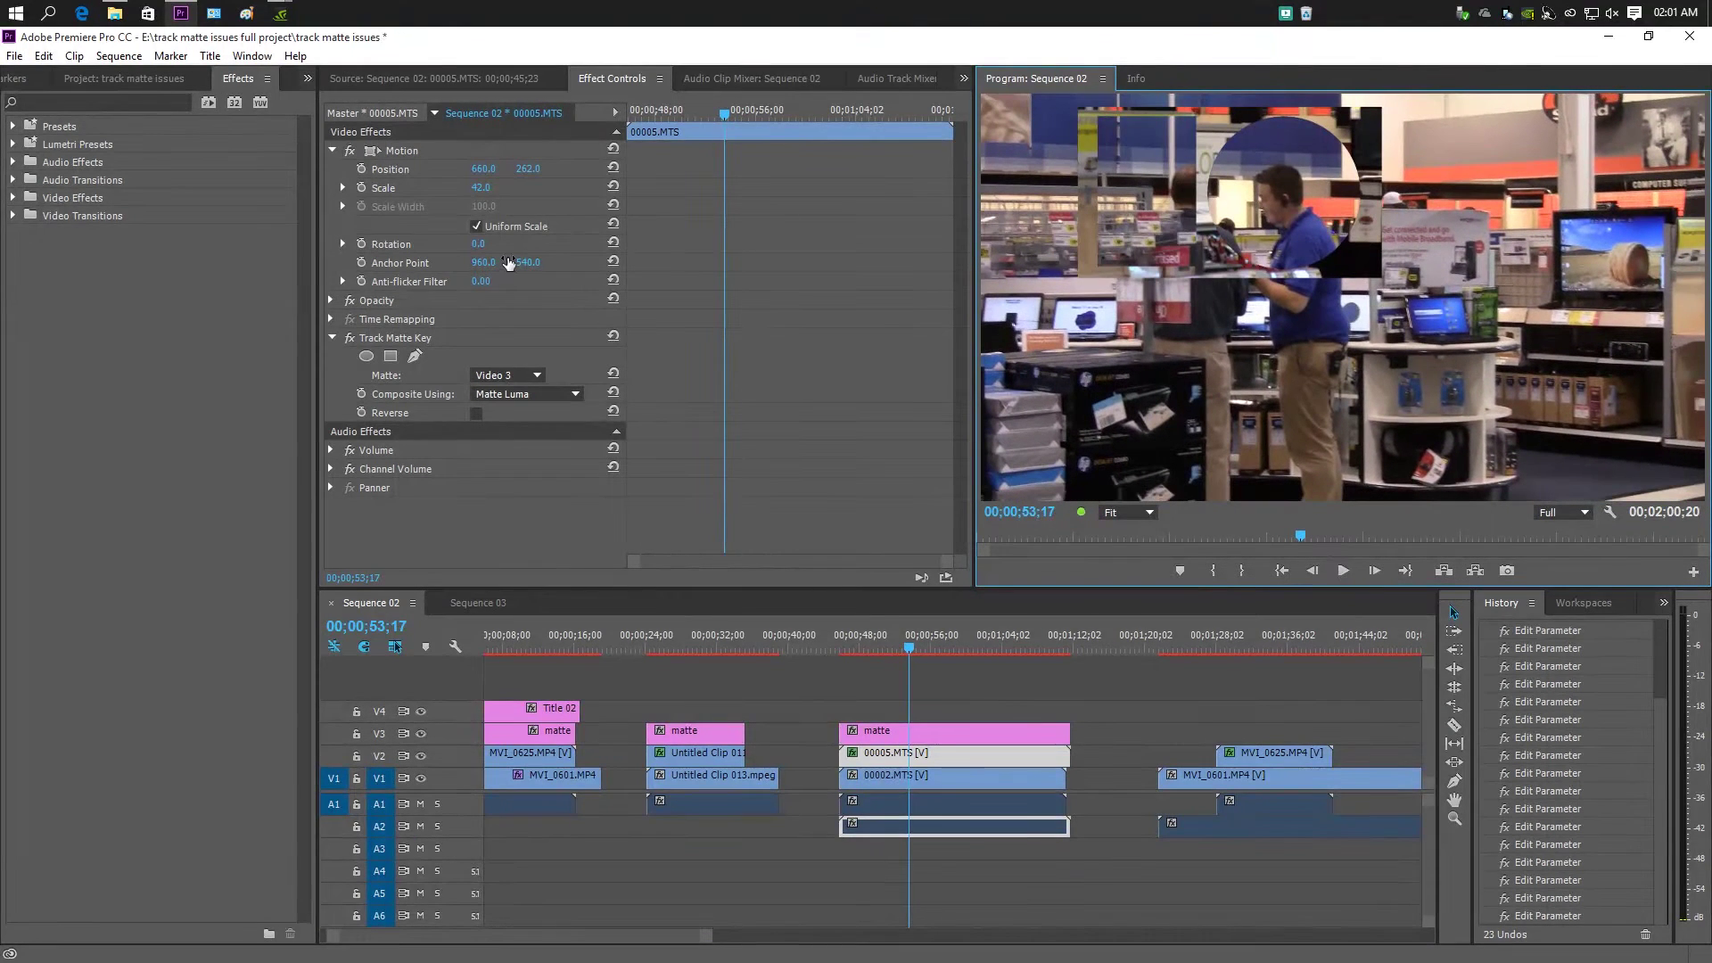
mouse_move(482, 188)
mouse_down()
mouse_move(536, 173)
mouse_move(468, 169)
mouse_up()
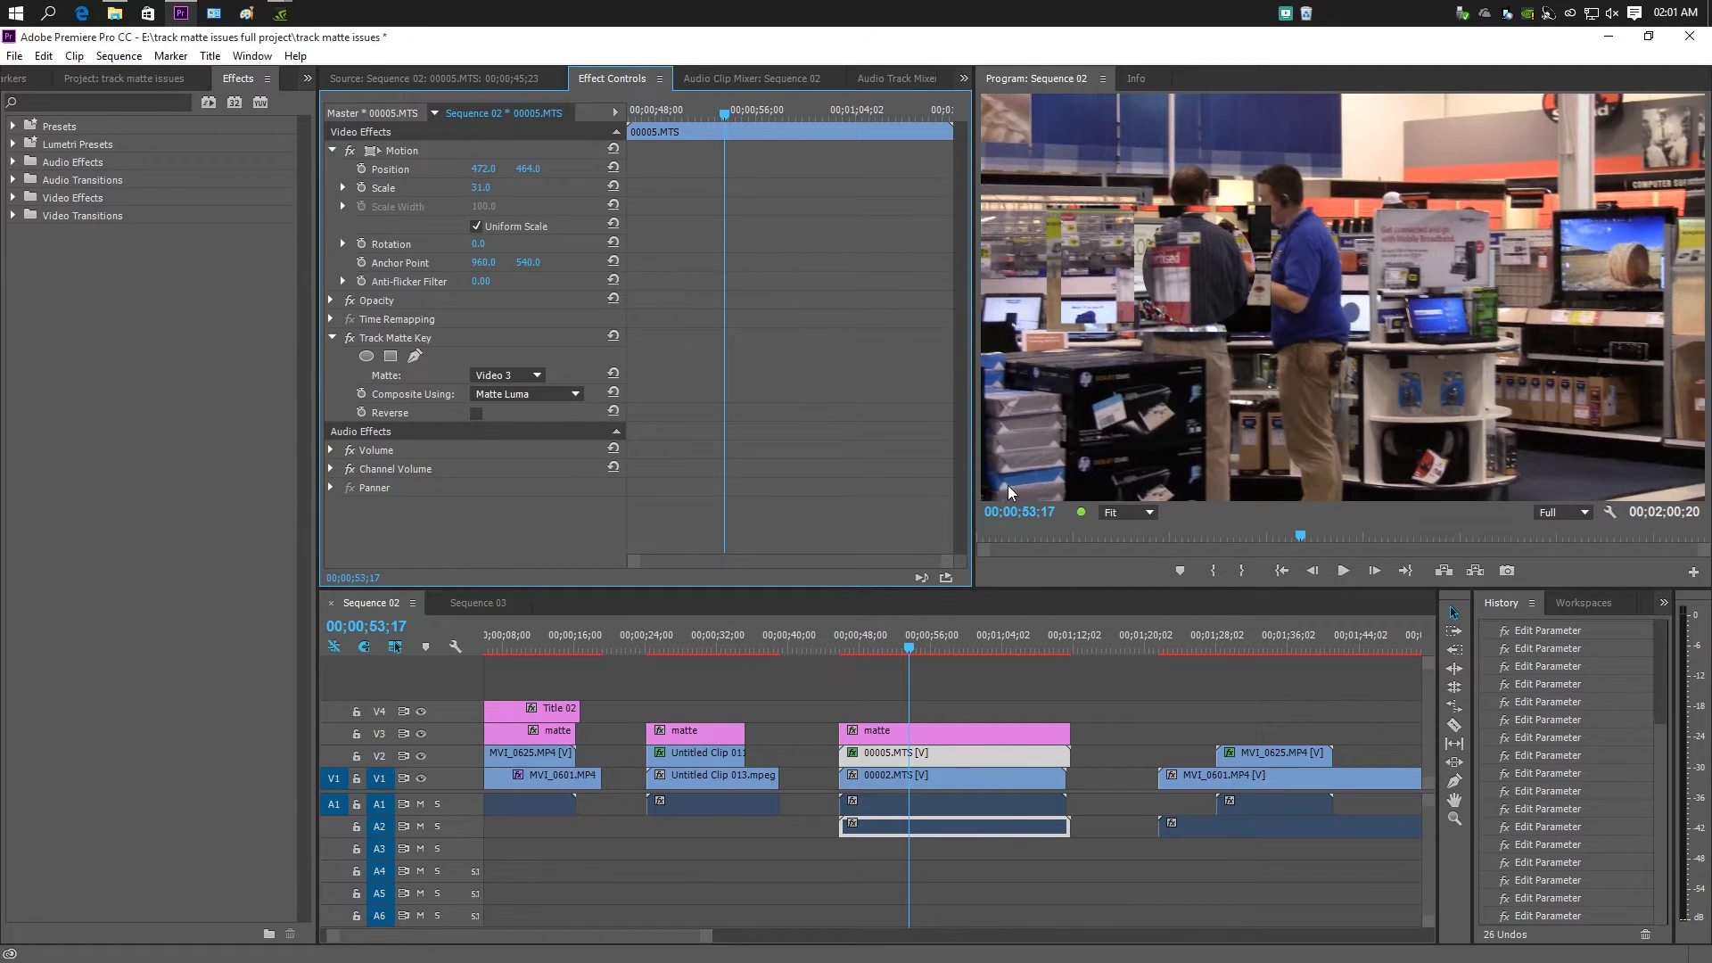
click(1343, 570)
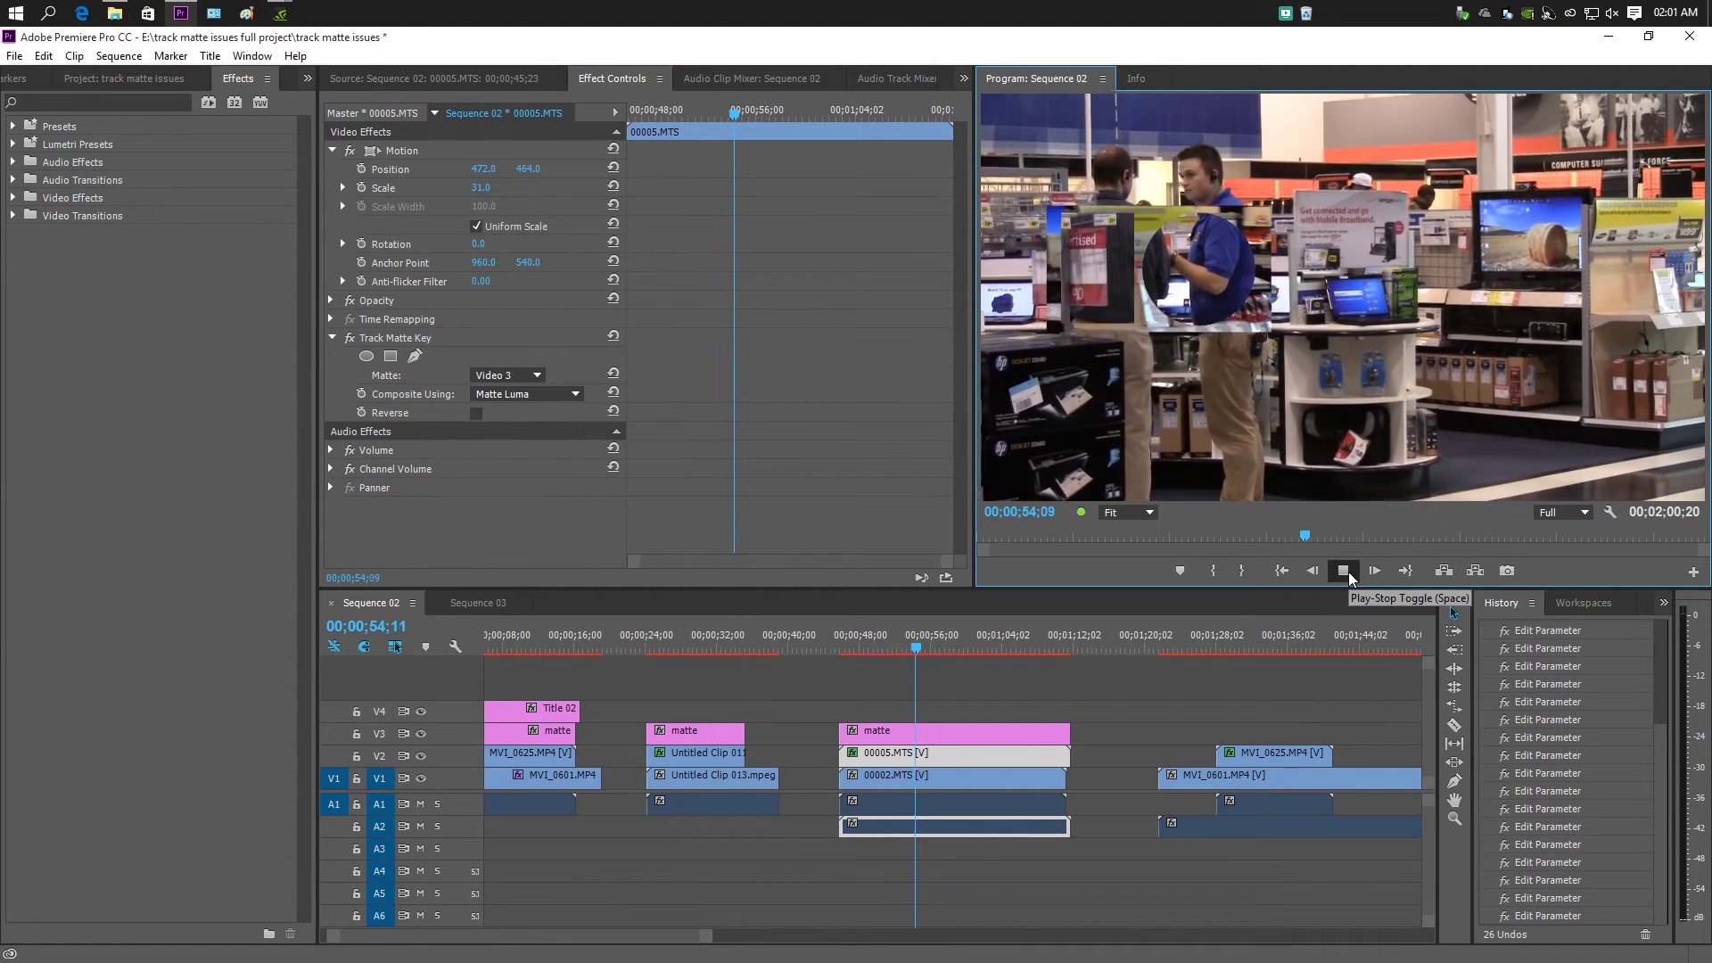
click(1343, 570)
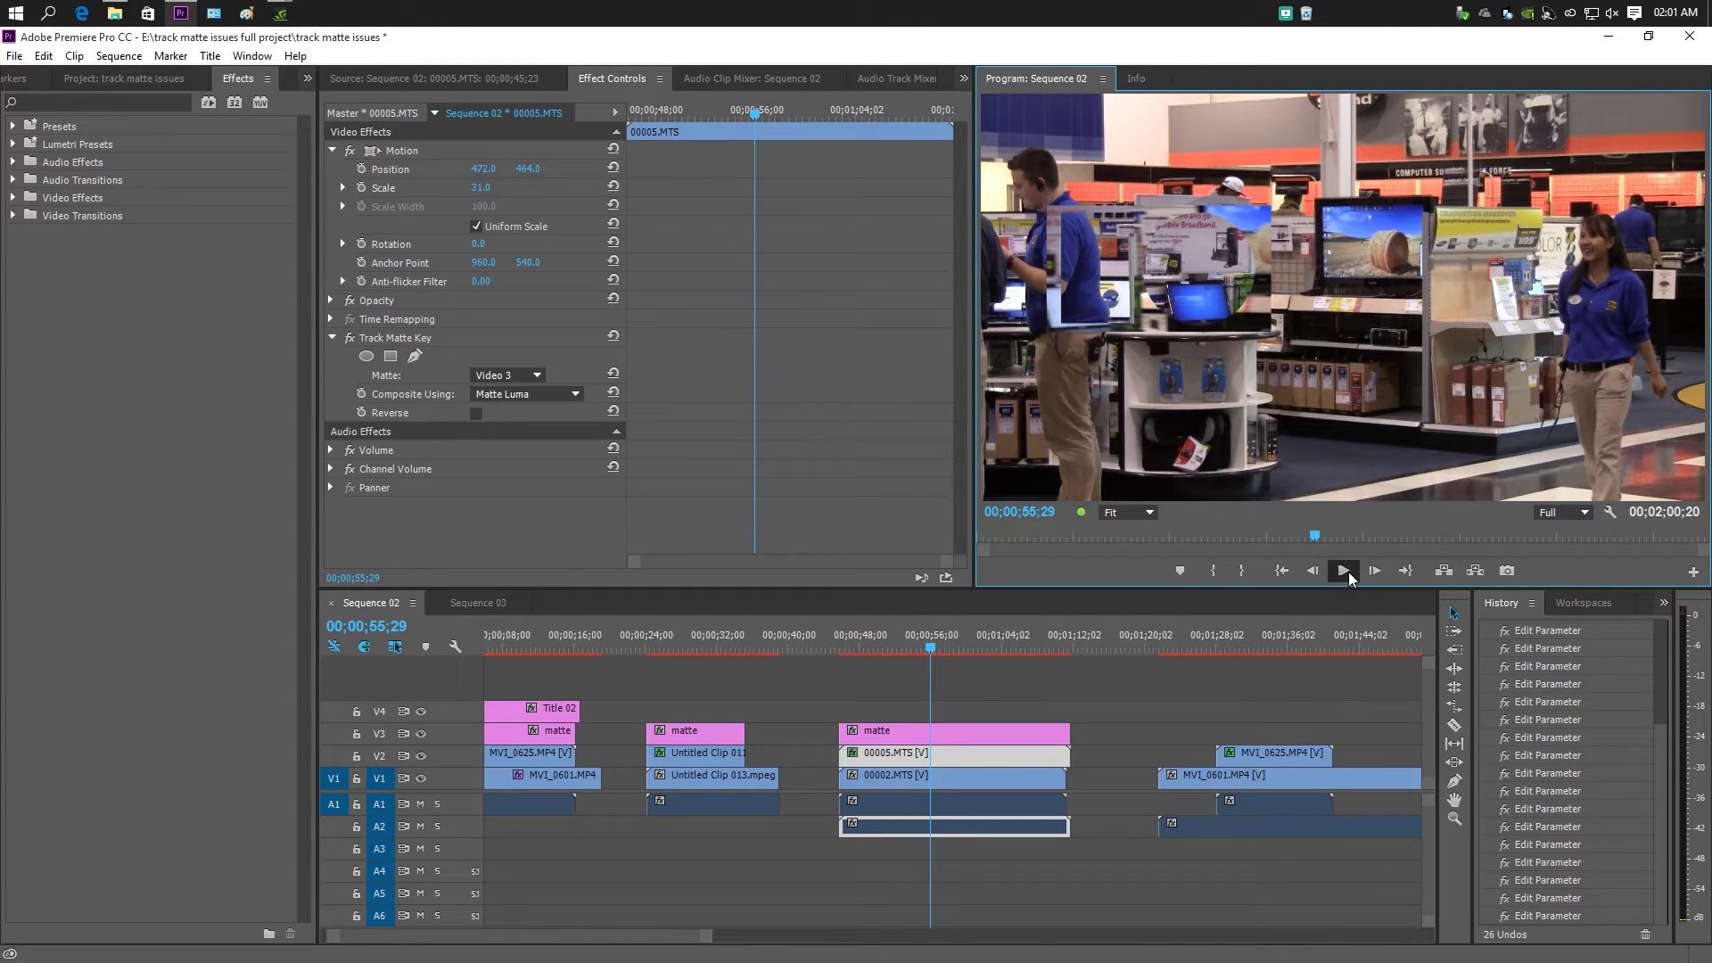
click(1613, 512)
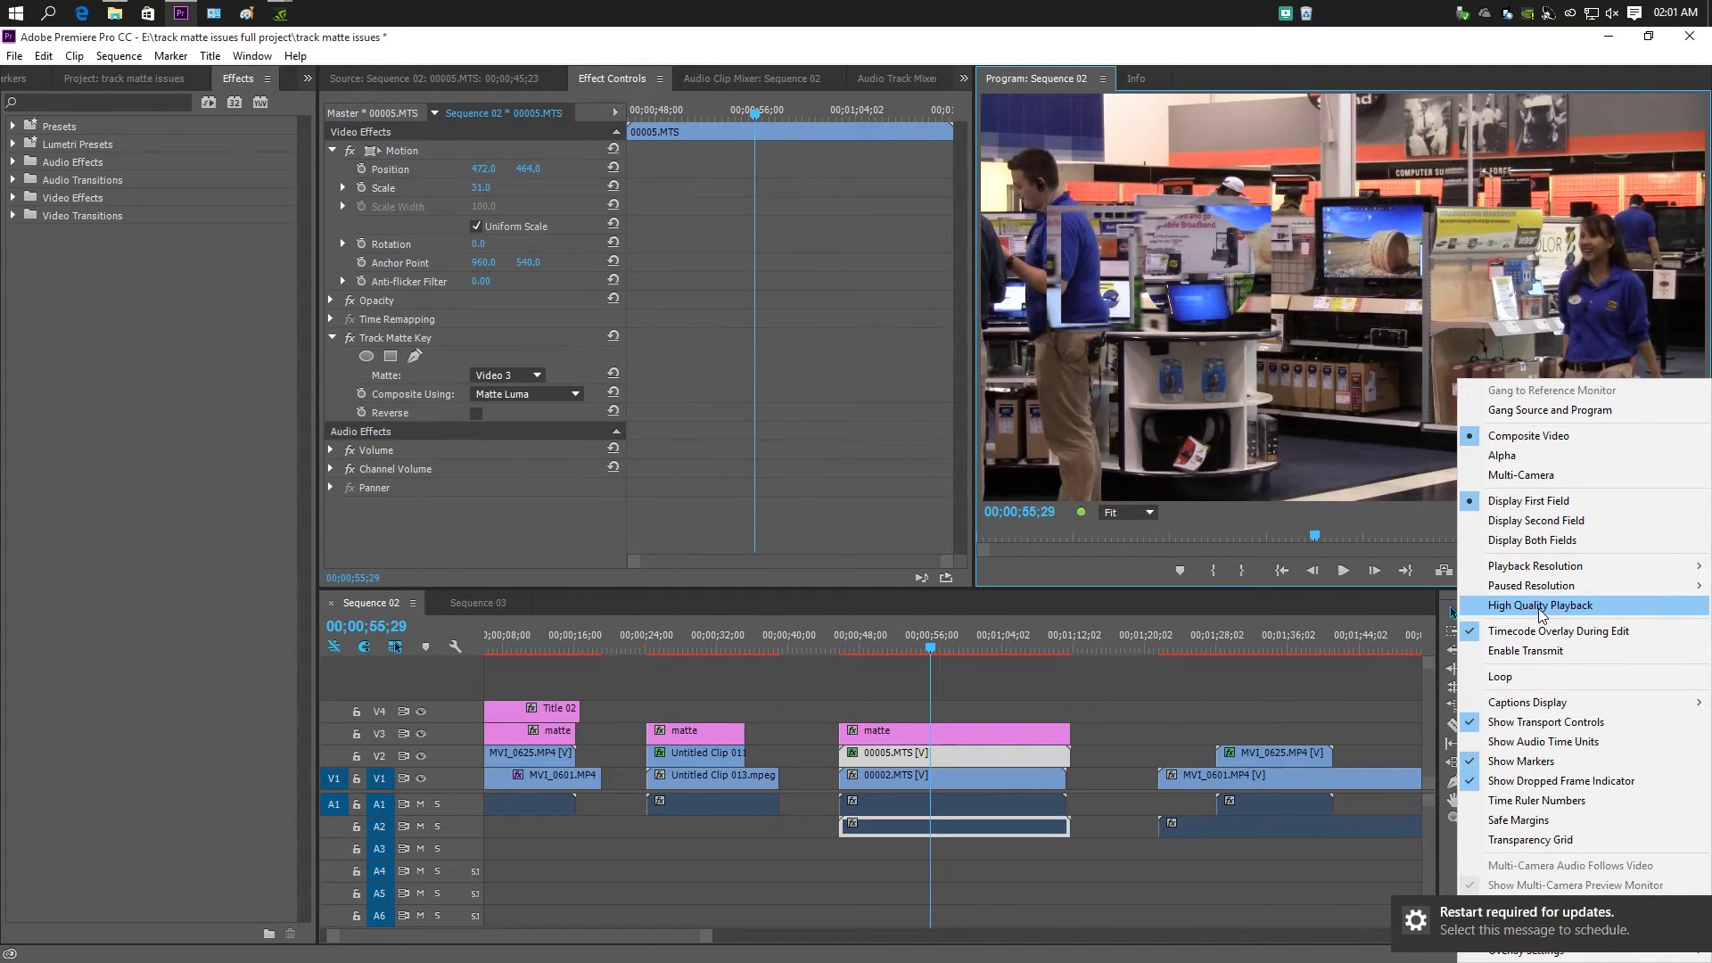
click(1346, 573)
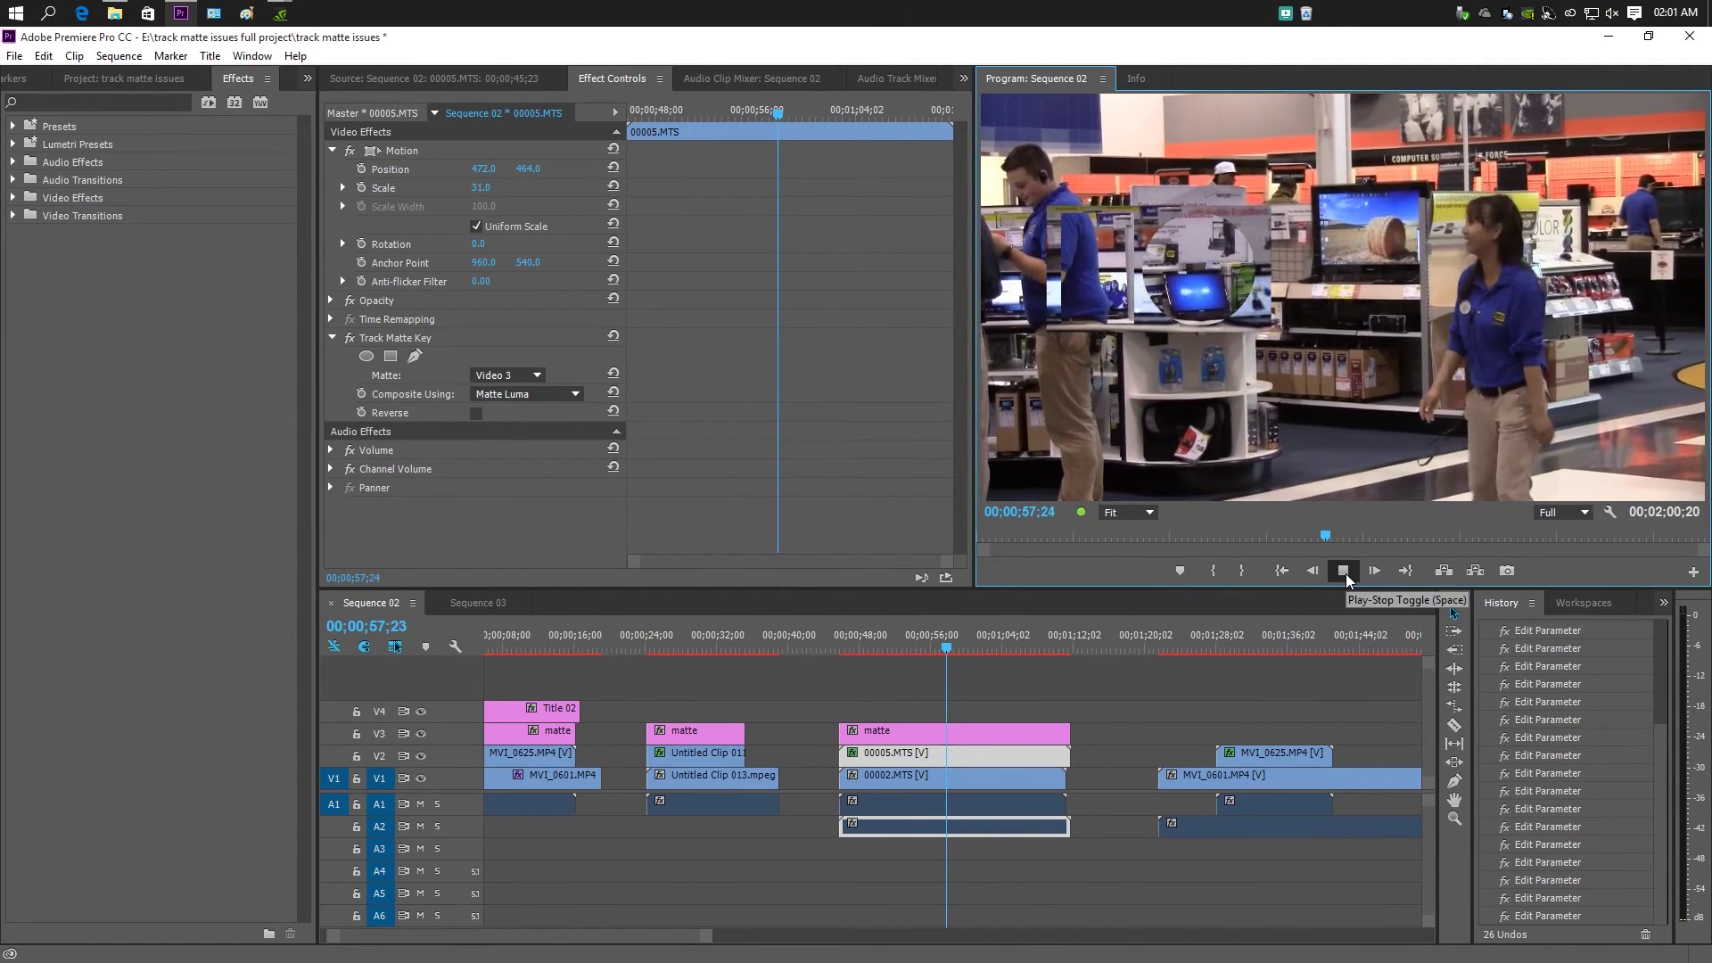
click(1346, 573)
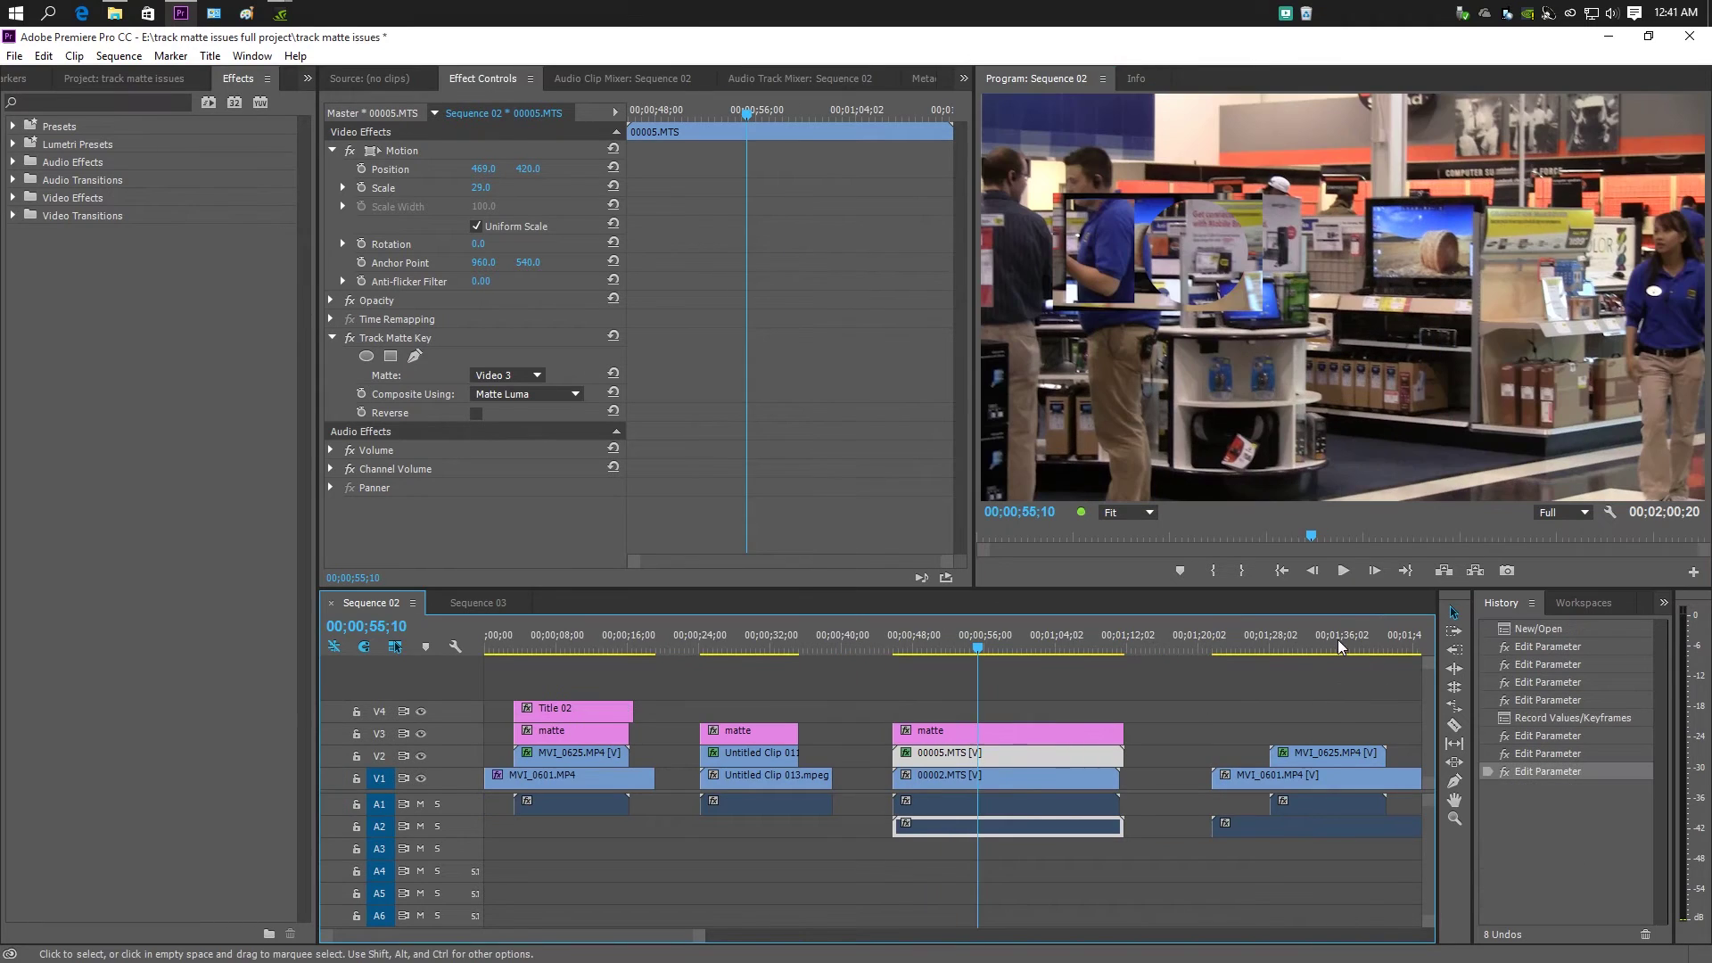
drag(1339, 640, 1341, 630)
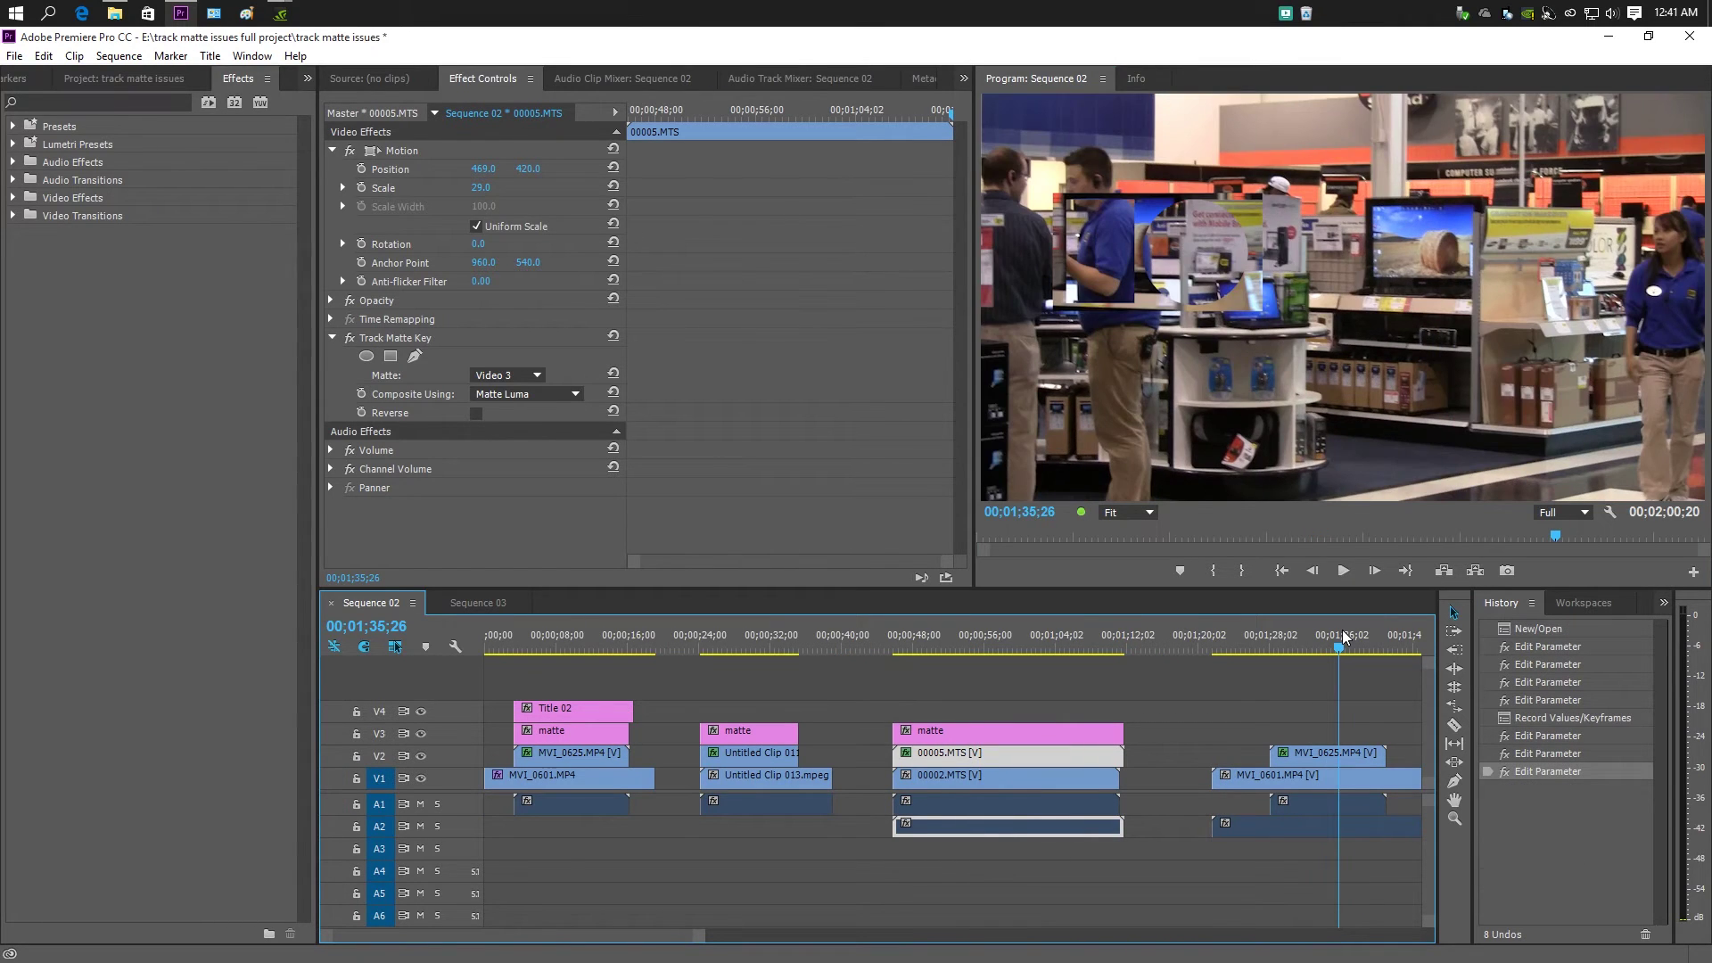
- Select MVI_0625.MP4 on V2, set Scale to 58 and Basic 3D Swivel to about 30°
click(1324, 761)
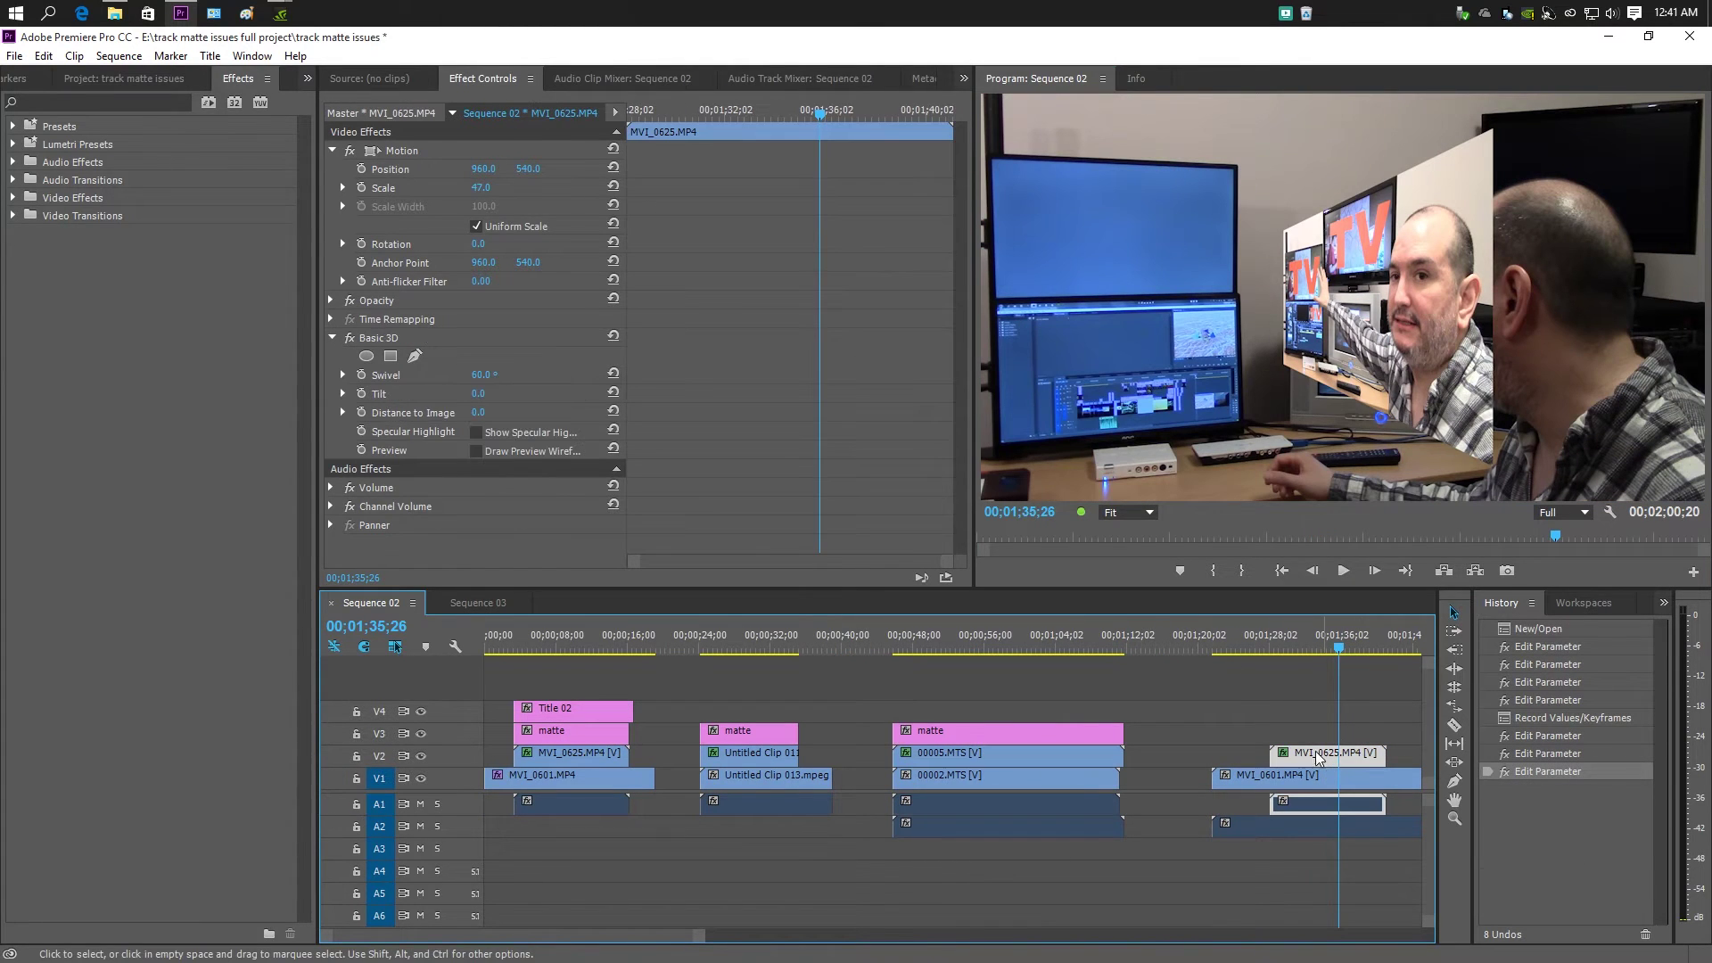
drag(480, 376, 442, 374)
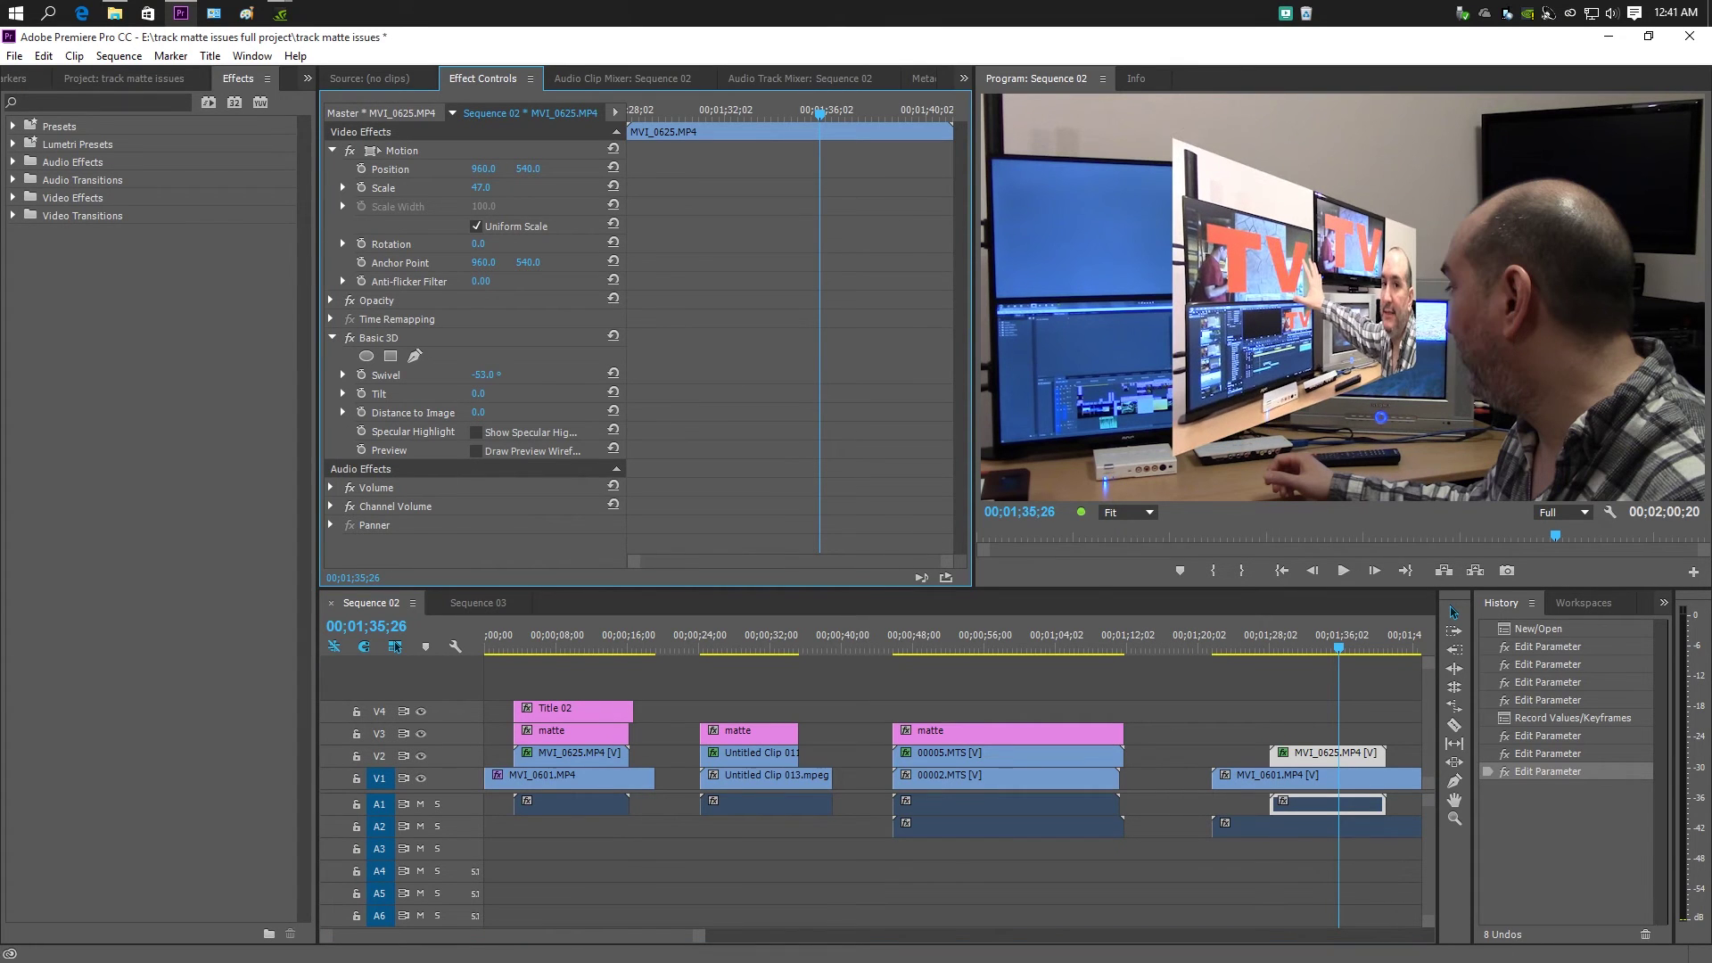
drag(479, 375, 501, 374)
drag(480, 187, 498, 188)
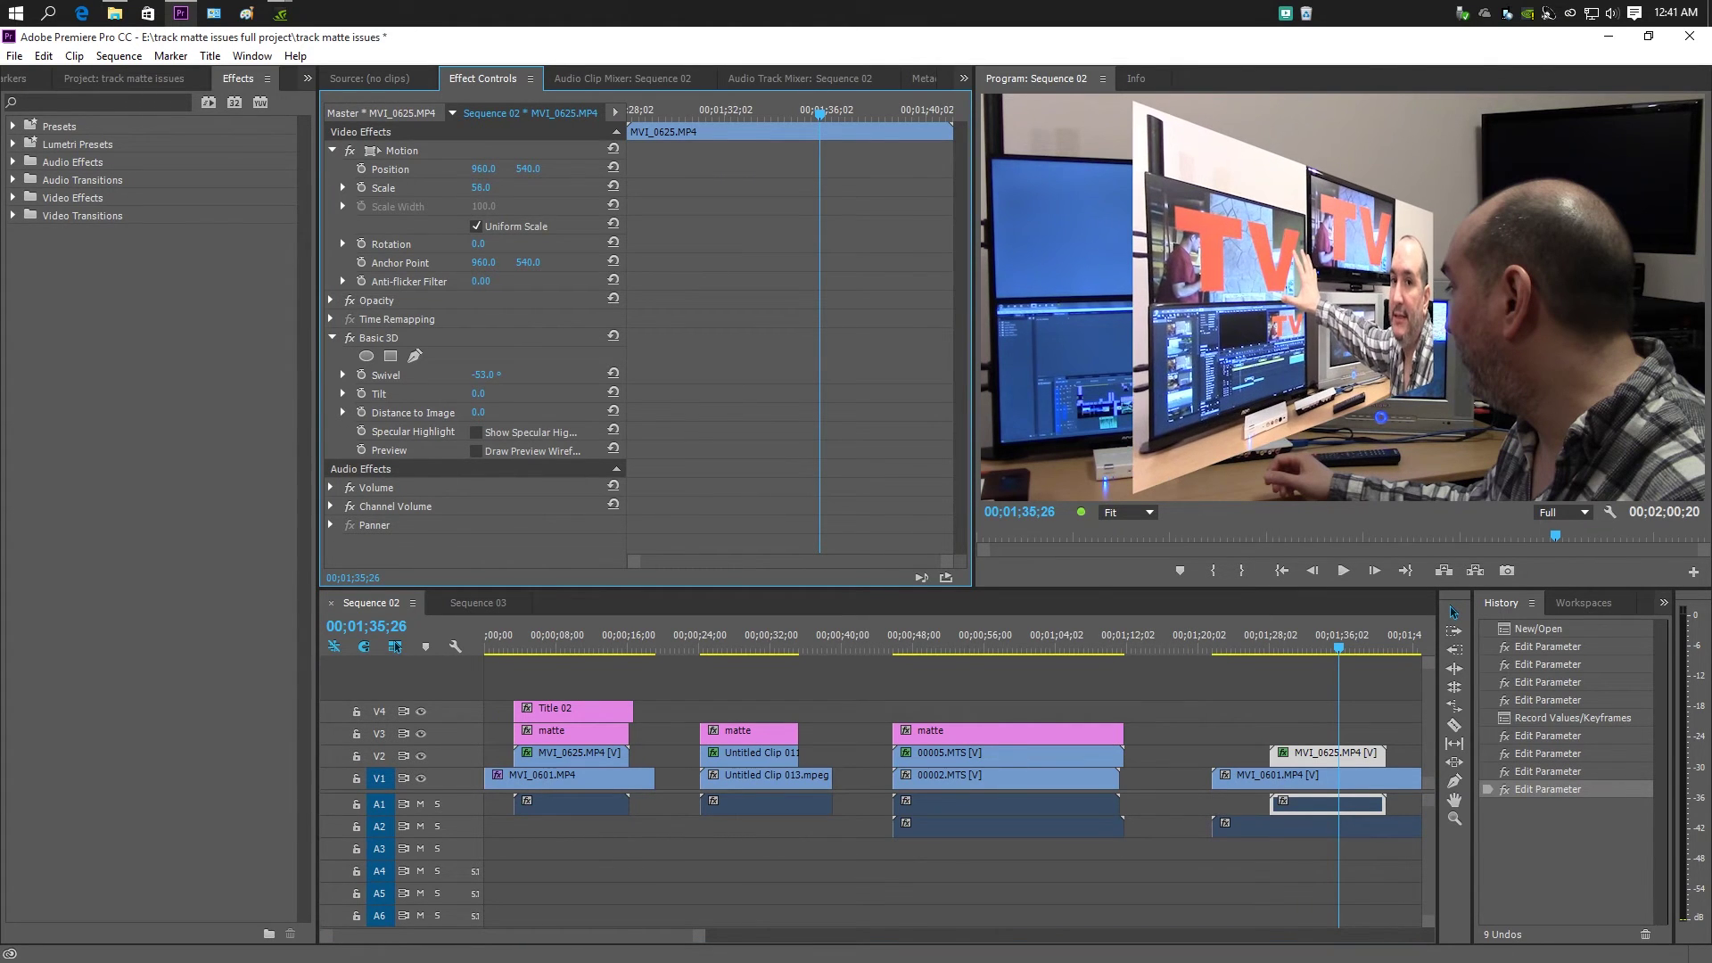
drag(485, 381, 501, 376)
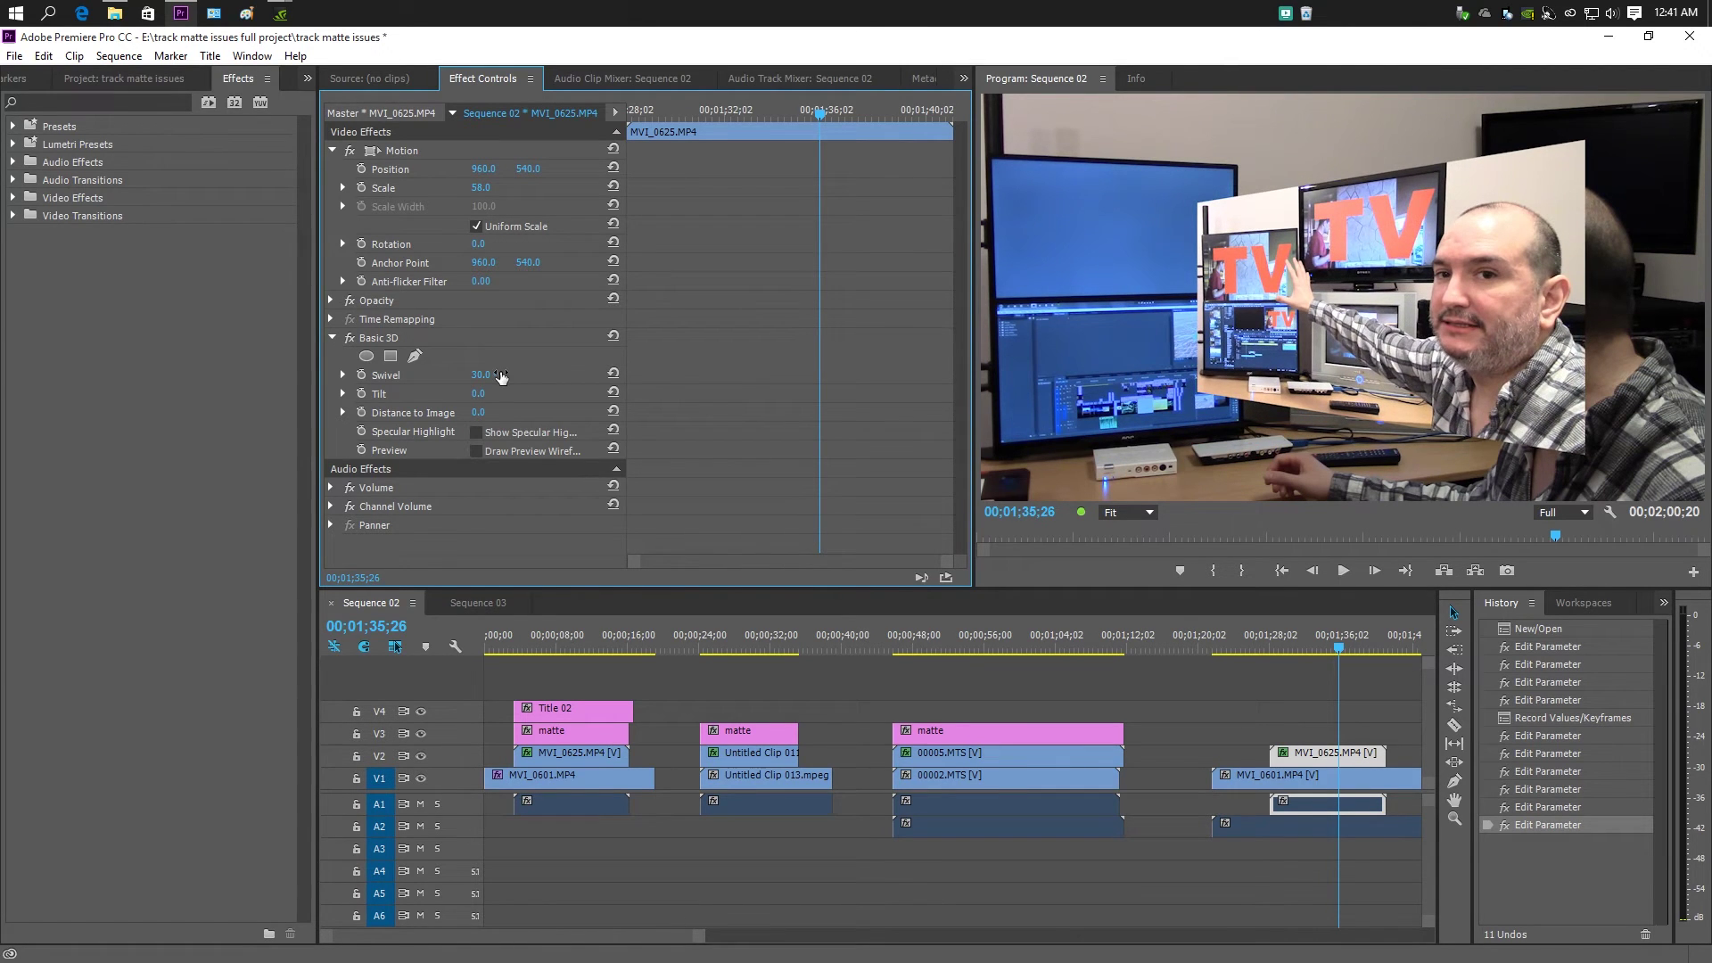
click(14, 57)
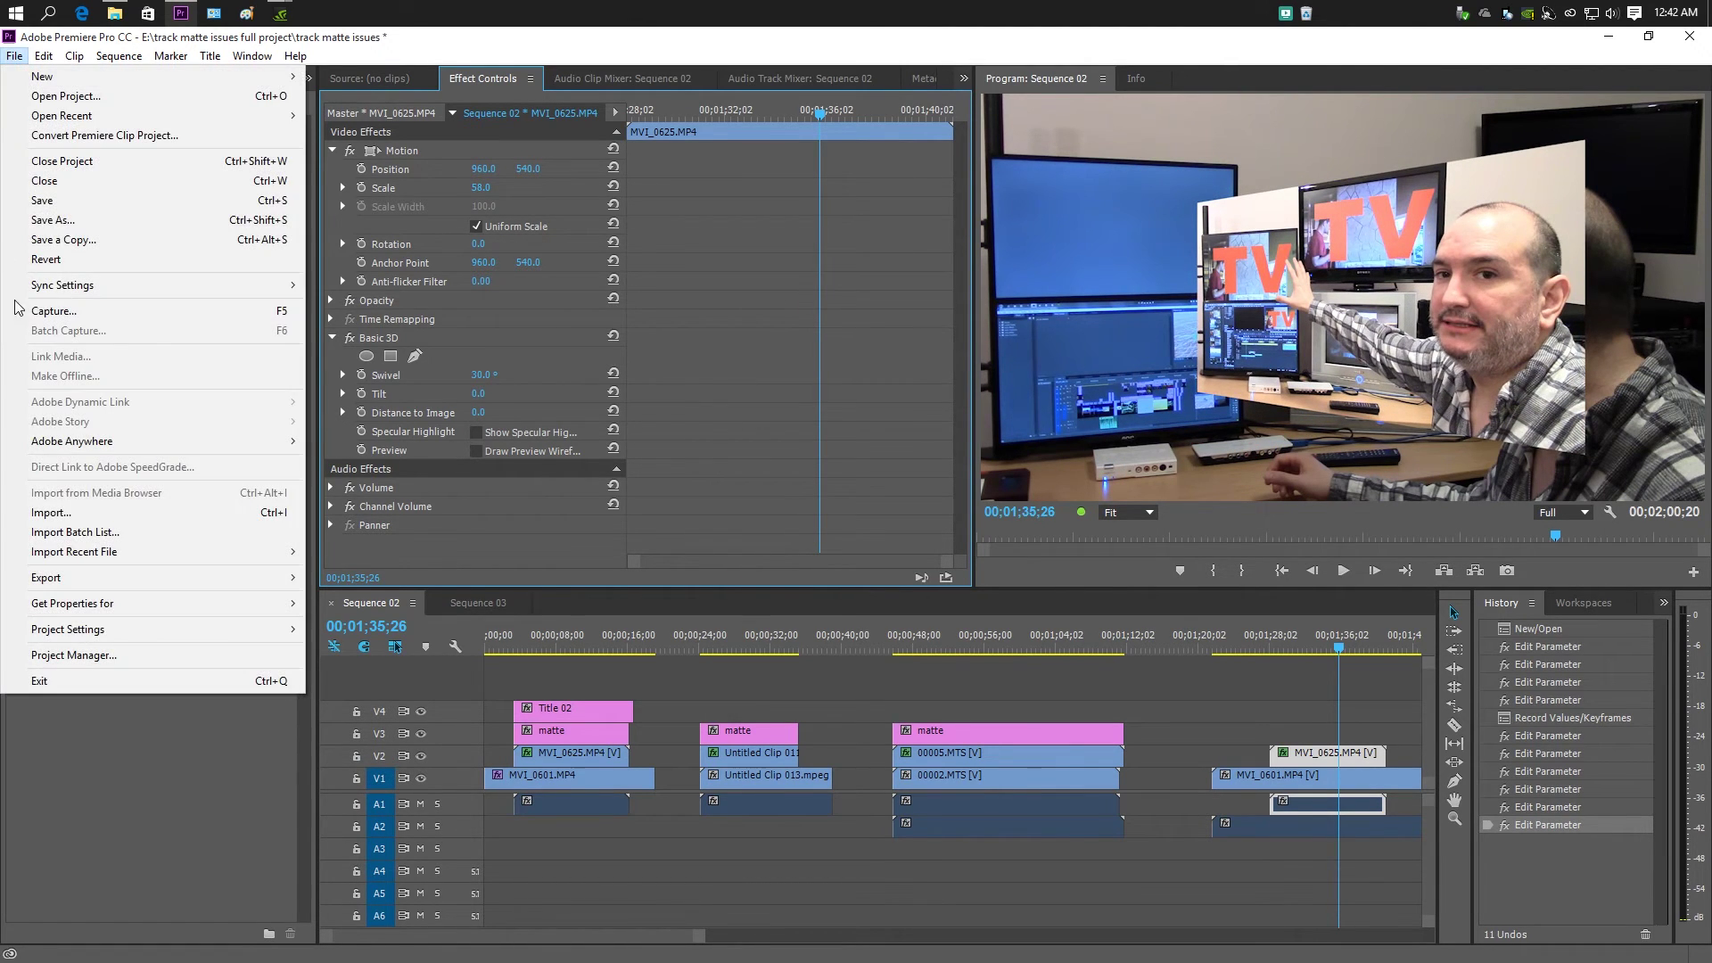
mouse_move(73, 603)
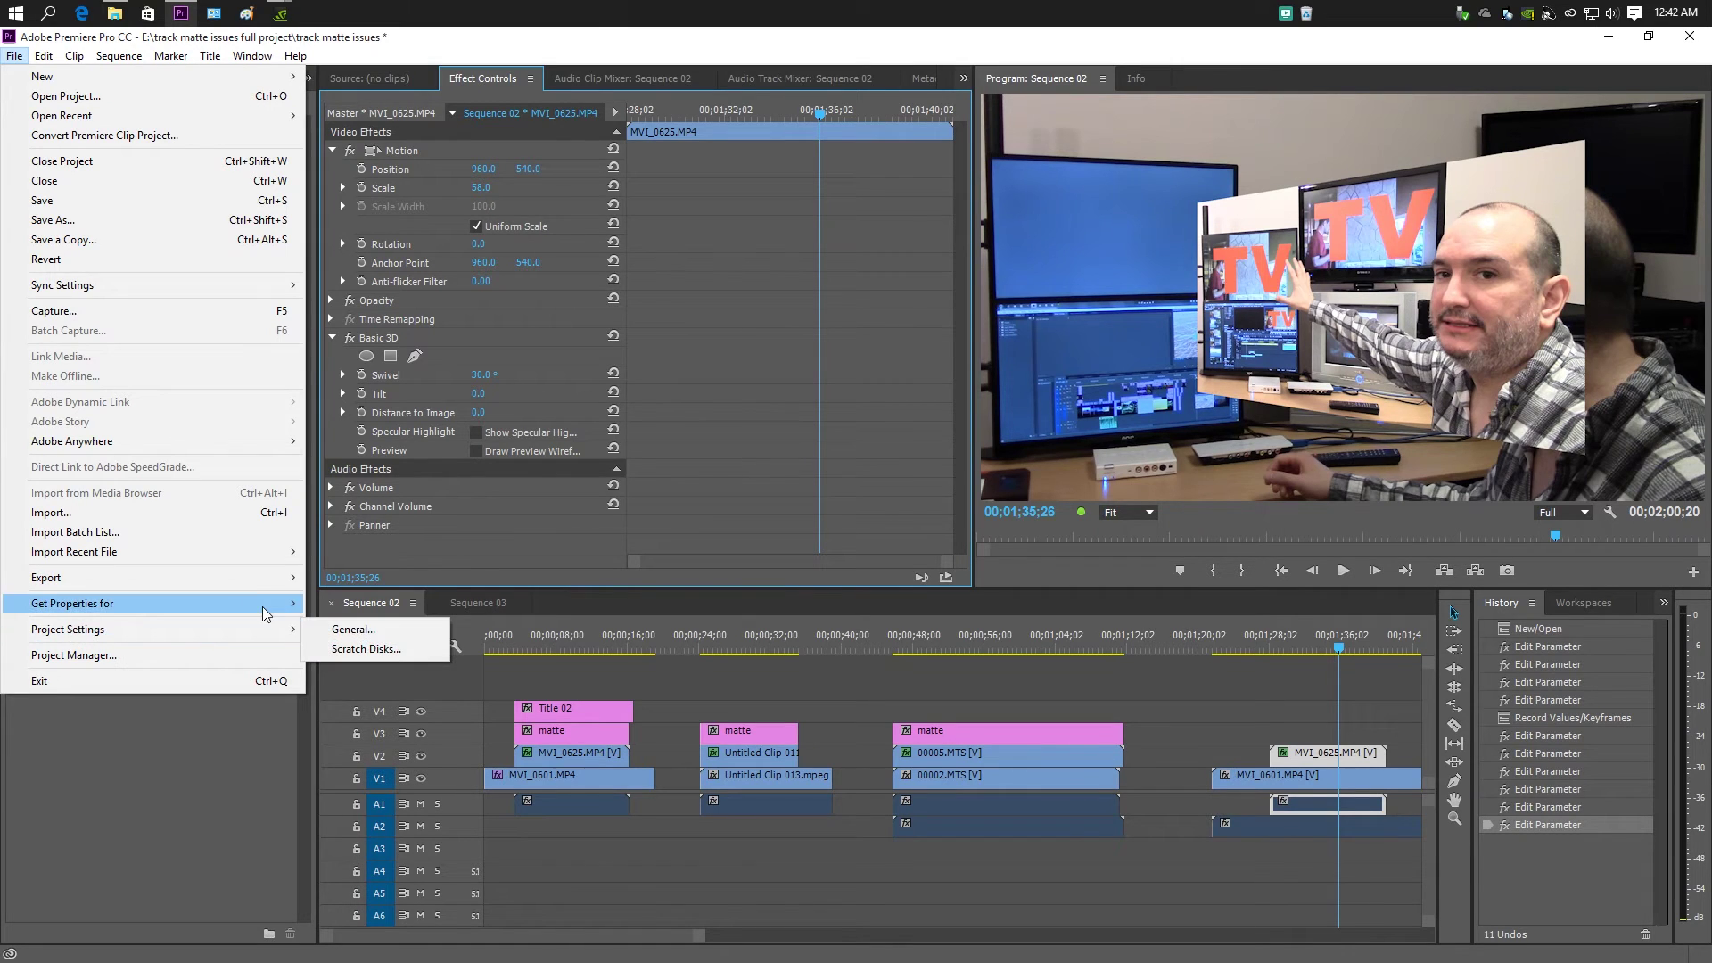
- Choose Mercury Playback Engine Software Only in Project Settings and delete previews
click(351, 628)
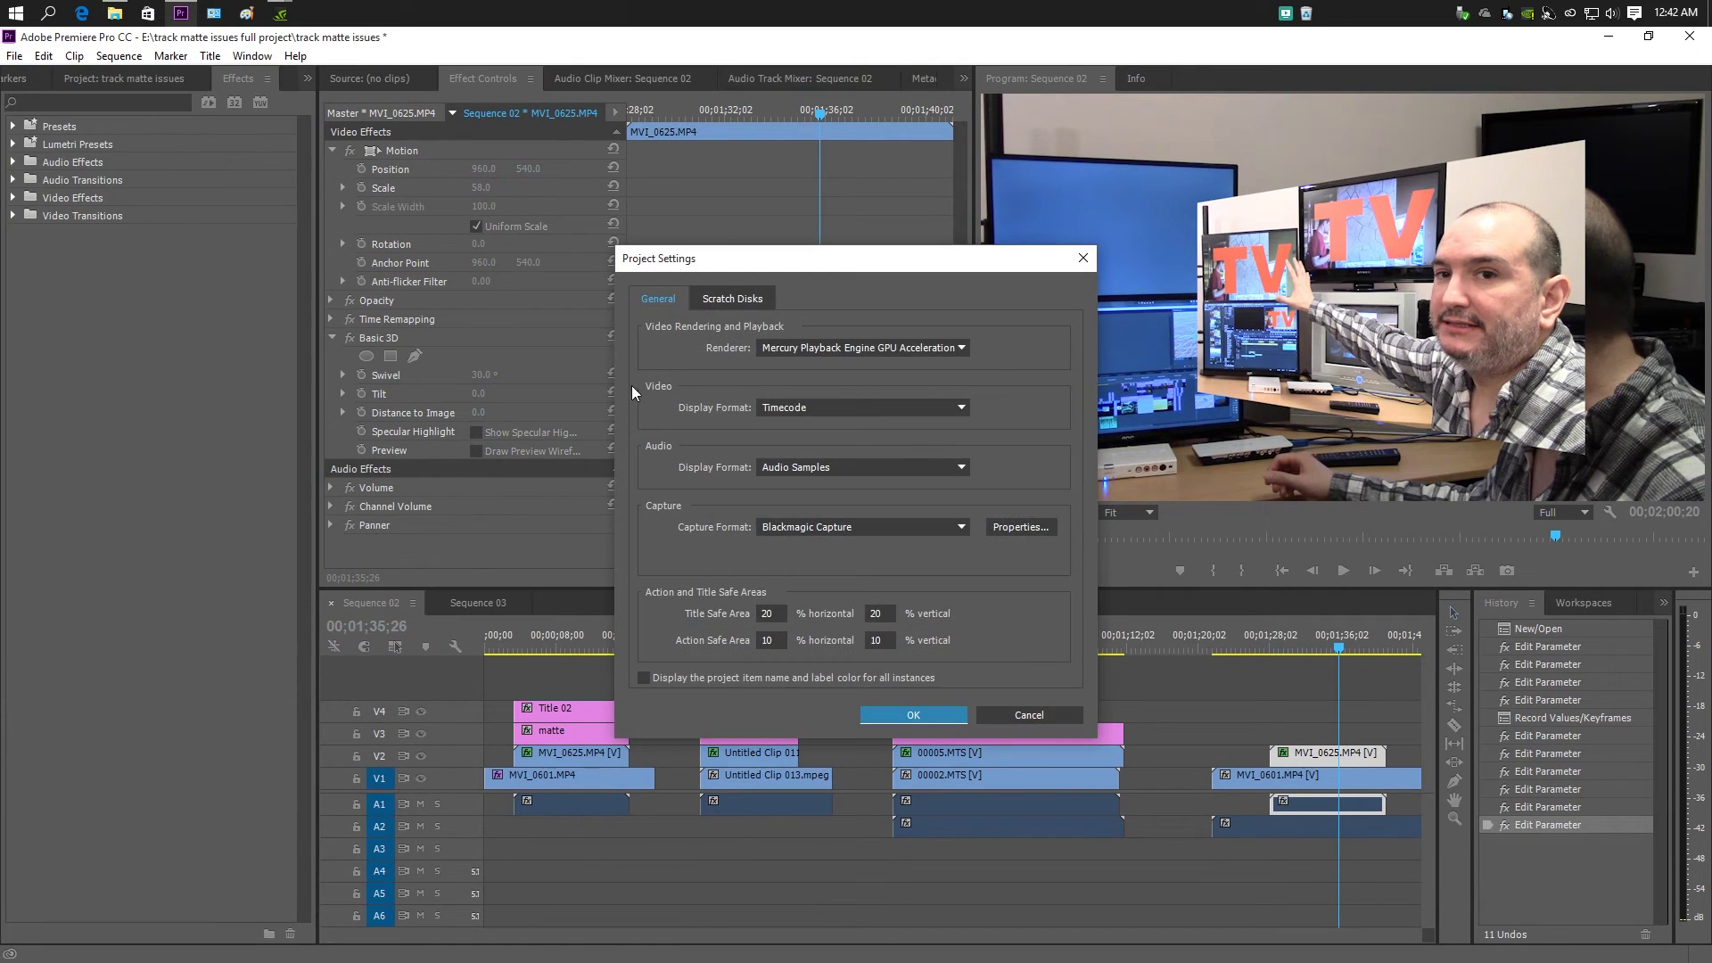
click(955, 348)
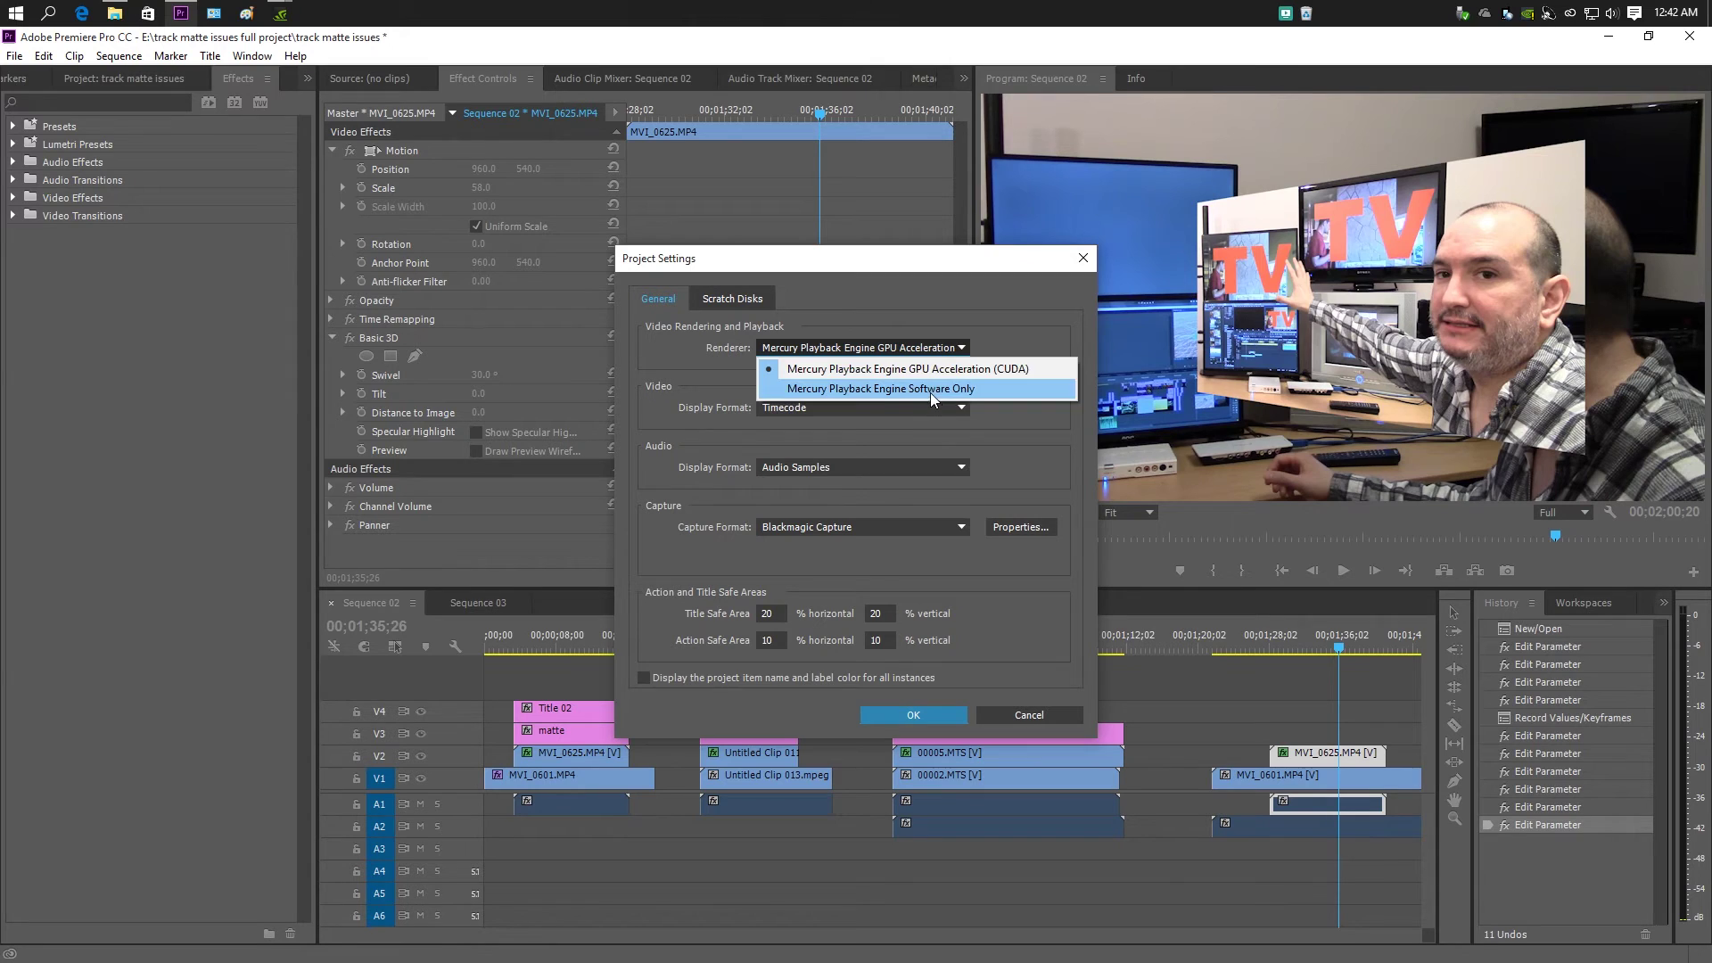
click(931, 390)
click(923, 714)
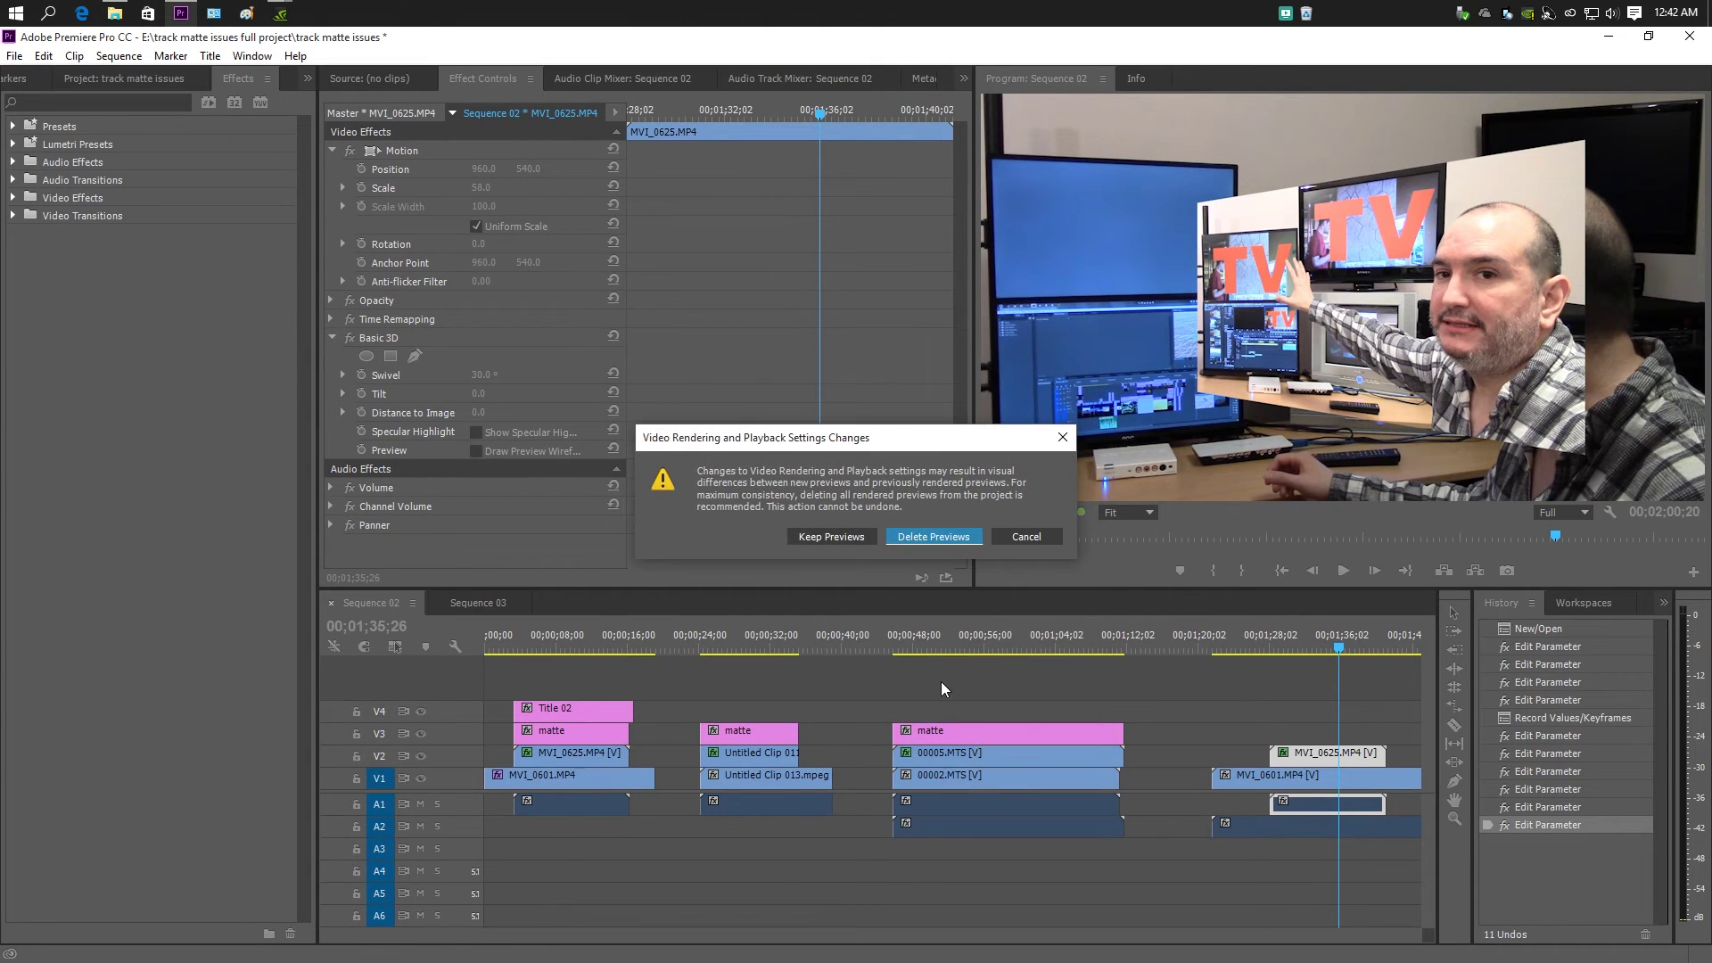
click(932, 536)
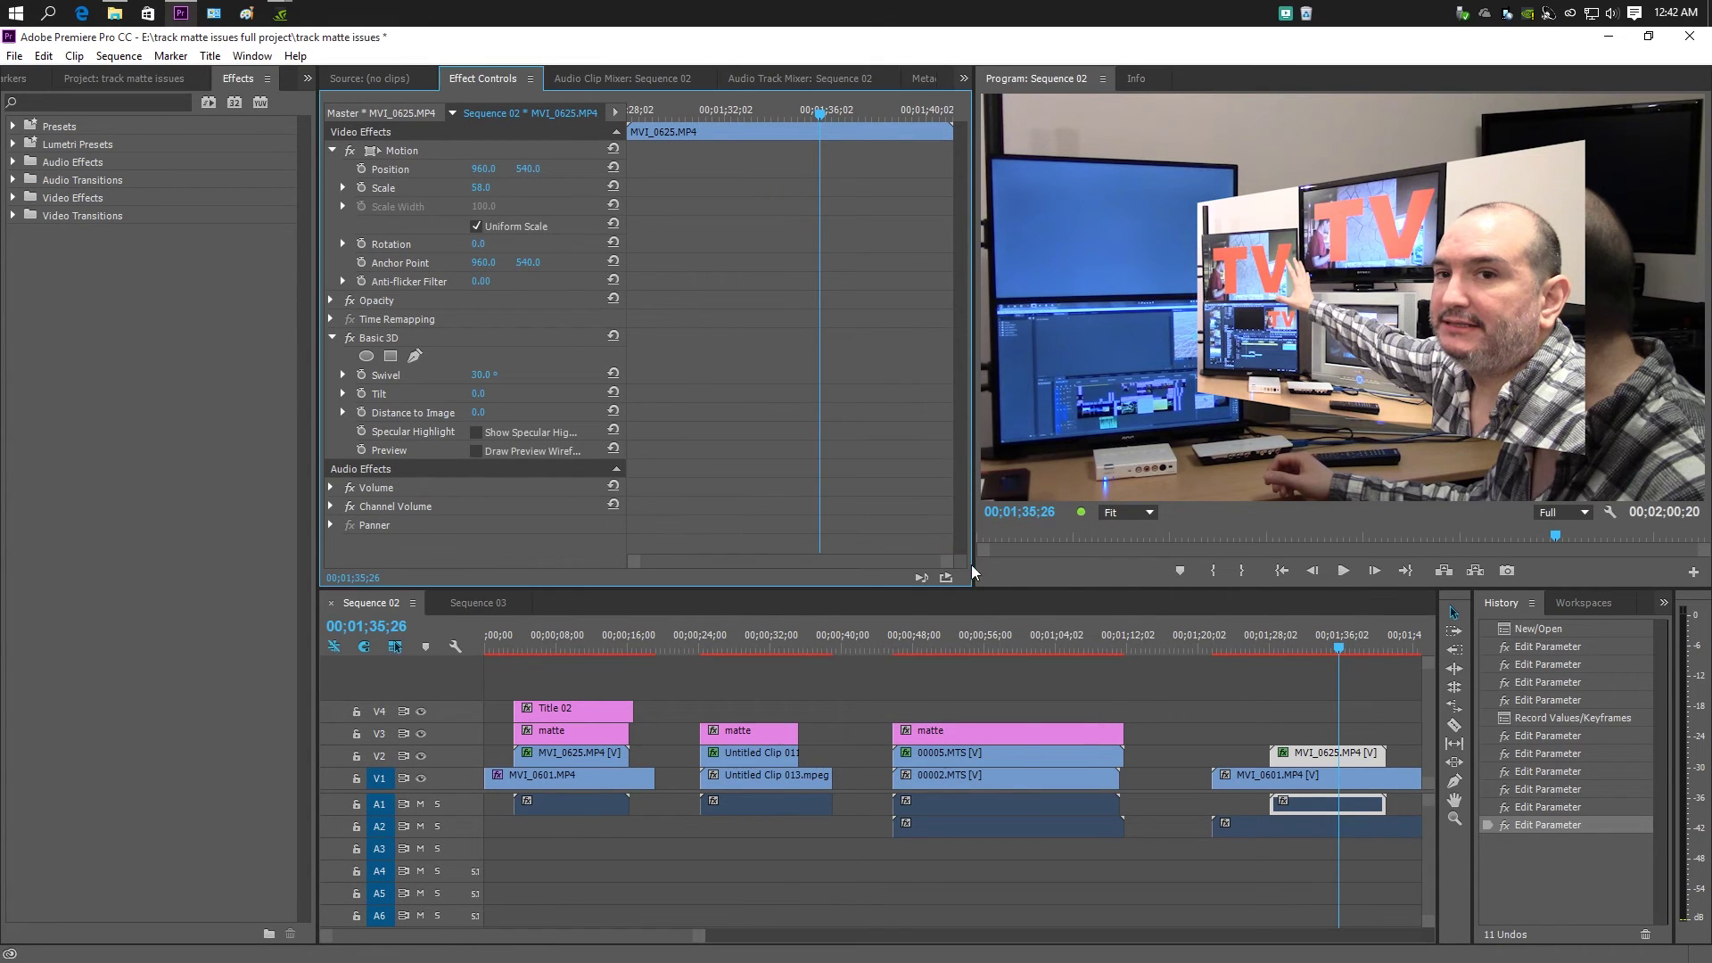
click(1325, 648)
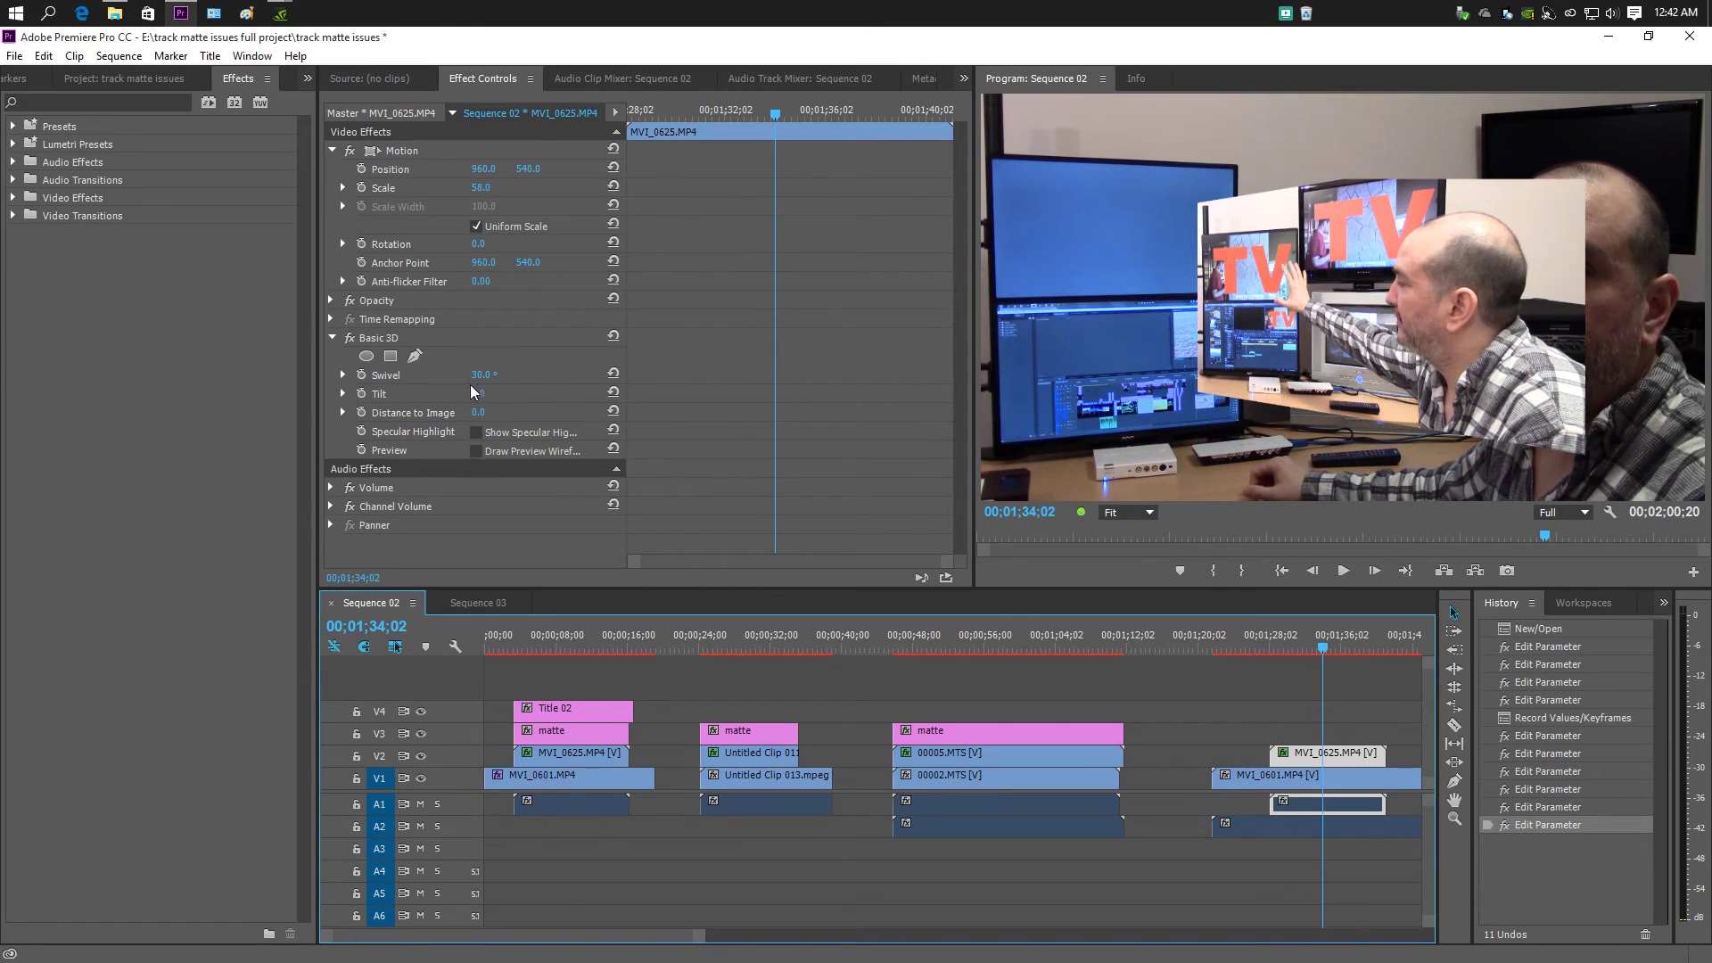
- Drag the MVI_0625.MP4 Basic 3D Swivel value to about -42°
mouse_move(475, 382)
mouse_down()
mouse_move(319, 381)
mouse_move(362, 406)
mouse_up()
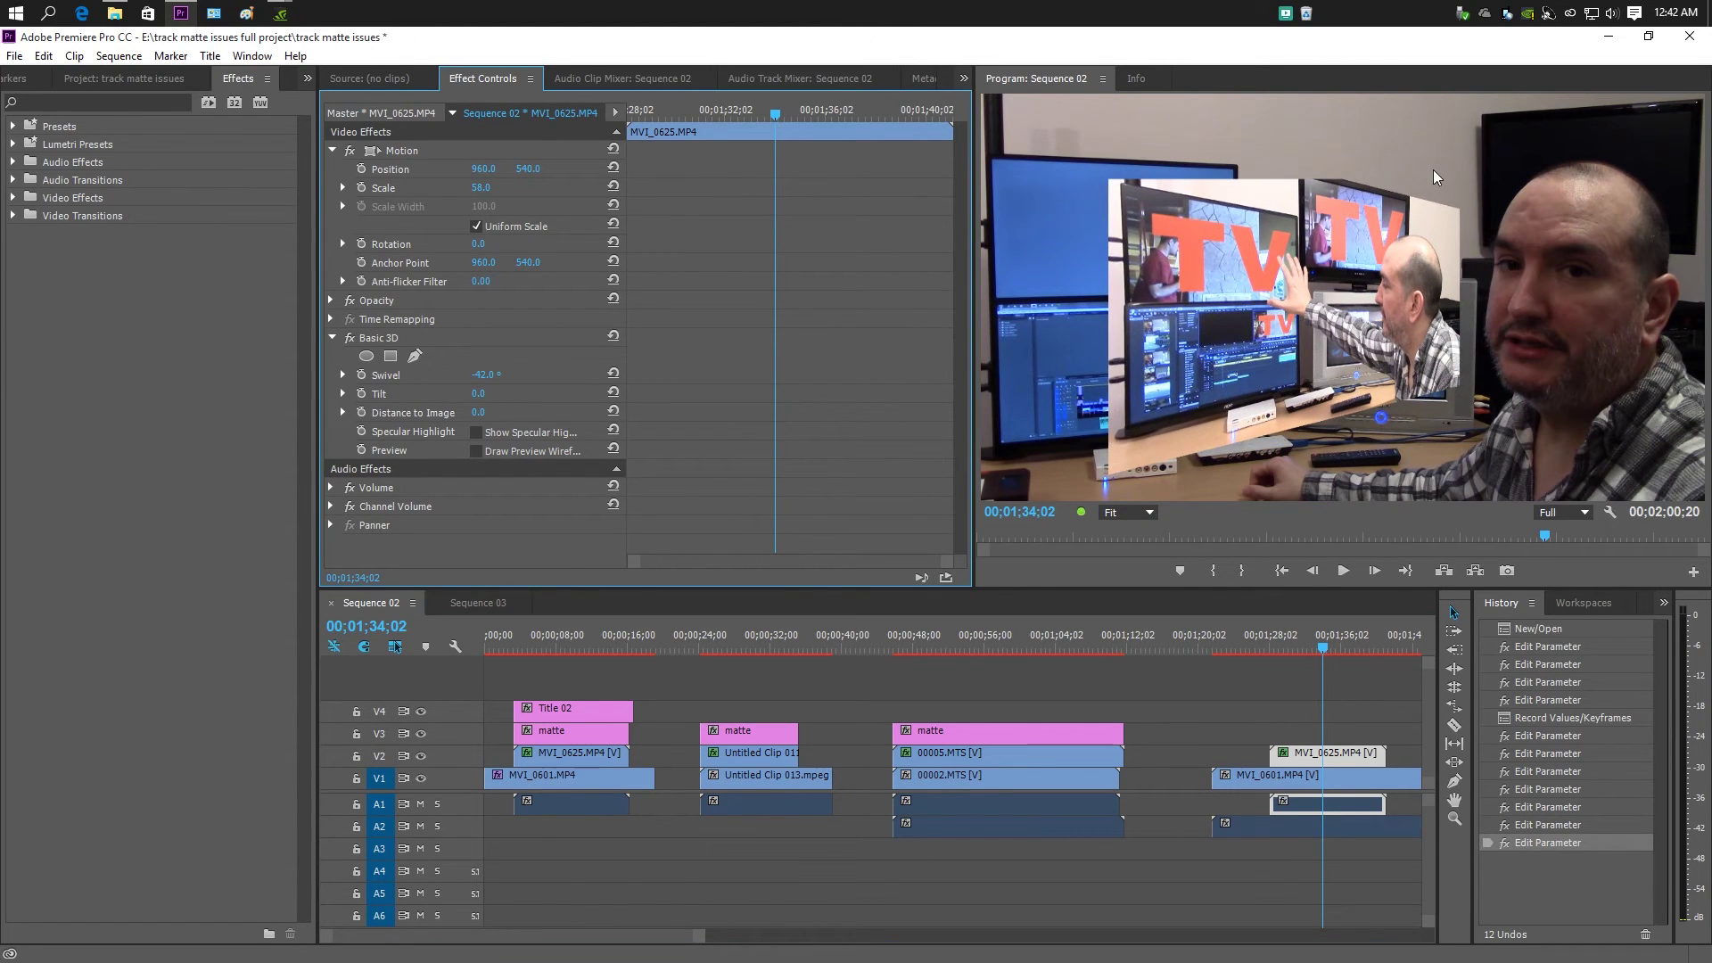